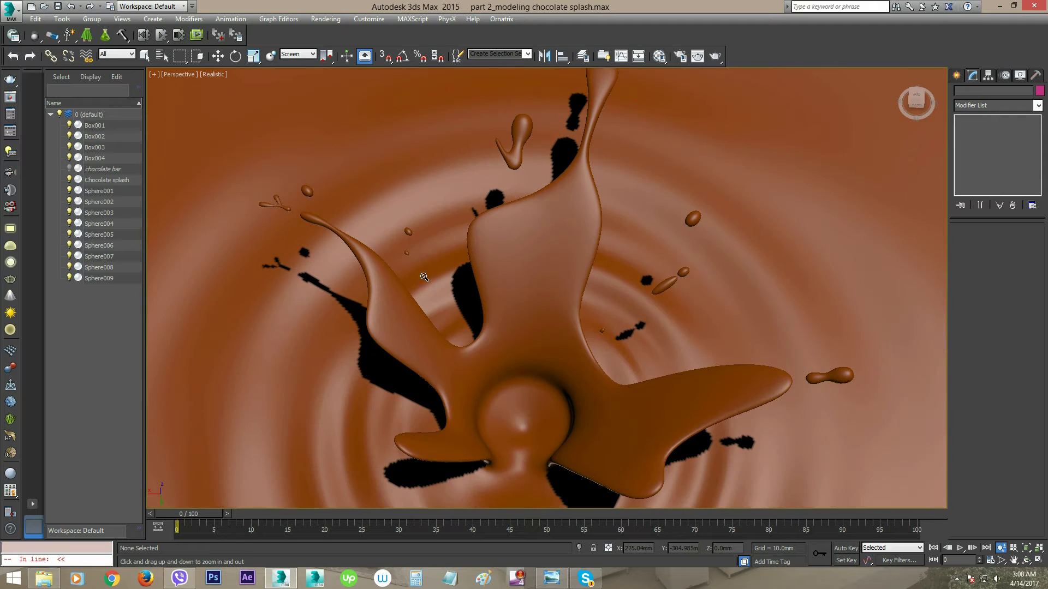
{"action": "key", "text": "w"}
{"action": "key", "text": "q"}
{"action": "left_click", "coordinate": [318, 198]}
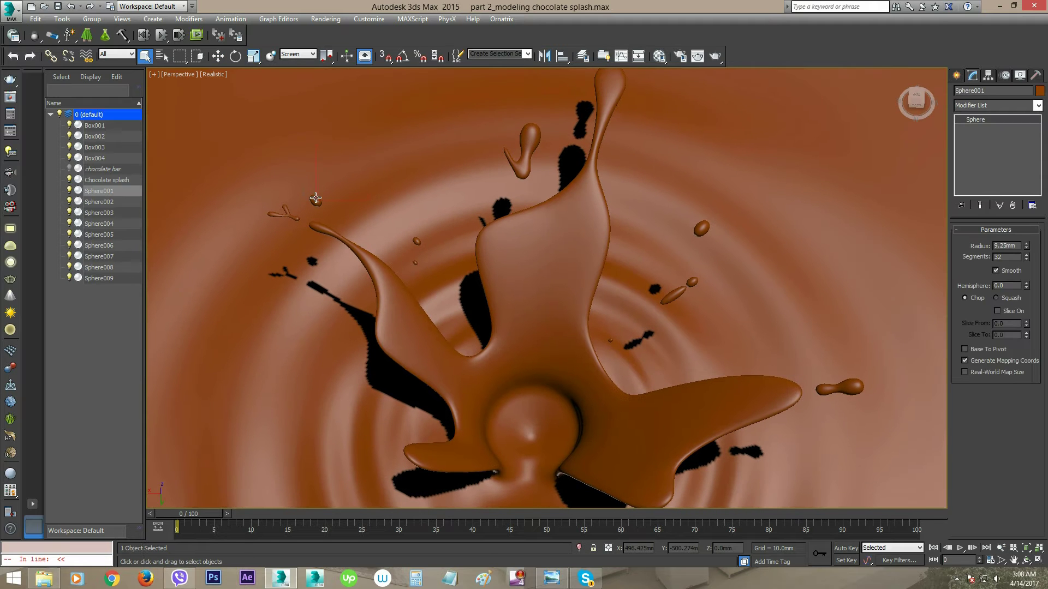
{"action": "key", "text": "w"}
{"action": "left_click_drag", "start_coordinate": [341, 195], "coordinate": [367, 192], "text": "shift"}
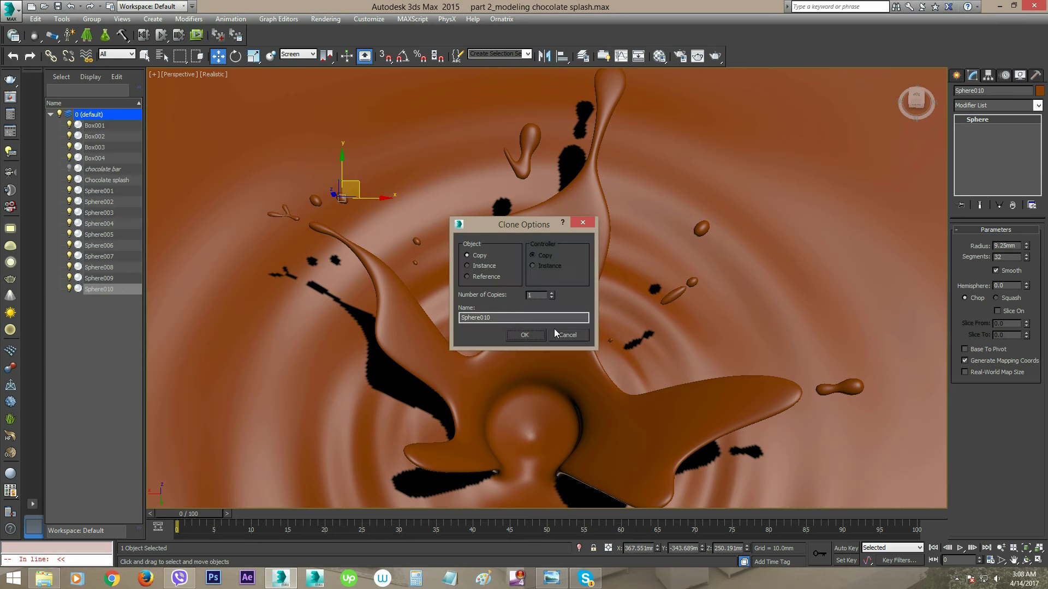
{"action": "left_click", "coordinate": [567, 335]}
Examine the small oval droplets beside the splash up close, selecting them one at a time
{"action": "middle_click_drag", "start_coordinate": [582, 266], "coordinate": [539, 303], "text": "alt"}
{"action": "scroll", "coordinate": [546, 307], "scroll_direction": "up", "scroll_amount": 3}
{"action": "middle_click_drag", "start_coordinate": [626, 294], "coordinate": [593, 314]}
{"action": "left_click", "coordinate": [641, 269]}
{"action": "mouse_move", "coordinate": [643, 269]}
{"action": "middle_mouse_down", "text": "alt"}
{"action": "mouse_move", "coordinate": [624, 277]}
{"action": "mouse_move", "coordinate": [660, 275]}
{"action": "middle_mouse_up", "text": "alt"}
{"action": "scroll", "coordinate": [645, 274], "scroll_direction": "up", "scroll_amount": 4}
{"action": "middle_click_drag", "start_coordinate": [614, 250], "coordinate": [579, 283], "text": "alt"}
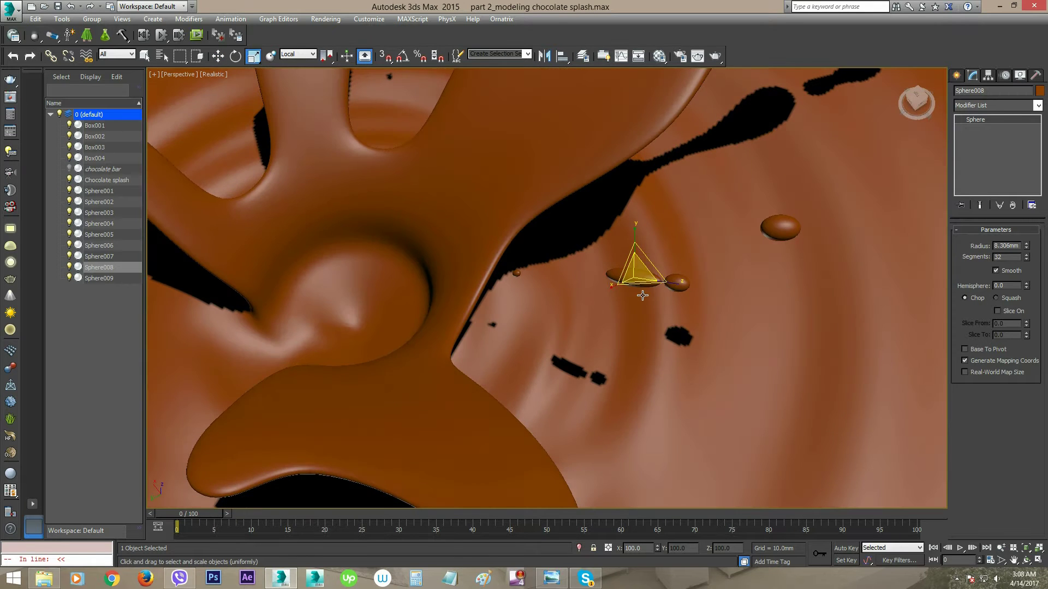
{"action": "middle_click_drag", "start_coordinate": [643, 296], "coordinate": [676, 287], "text": "alt"}
{"action": "scroll", "coordinate": [675, 286], "scroll_direction": "up", "scroll_amount": 4}
{"action": "middle_click_drag", "start_coordinate": [721, 203], "coordinate": [650, 301]}
{"action": "left_click", "coordinate": [717, 212]}
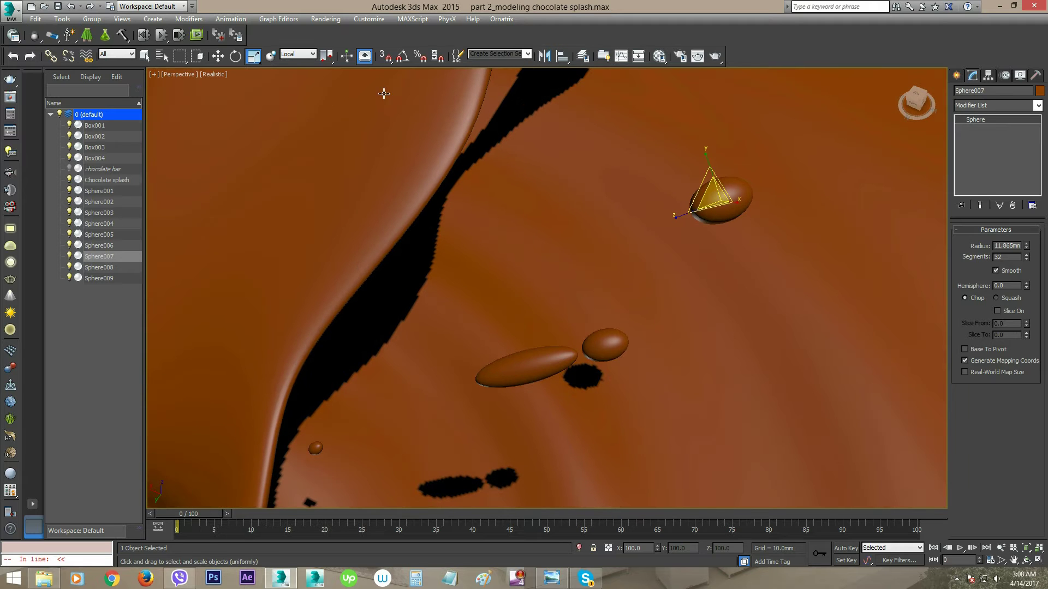
Show edged faces and set the scaling reference coordinate system to Local for the selected oval droplet
{"action": "left_click", "coordinate": [303, 55]}
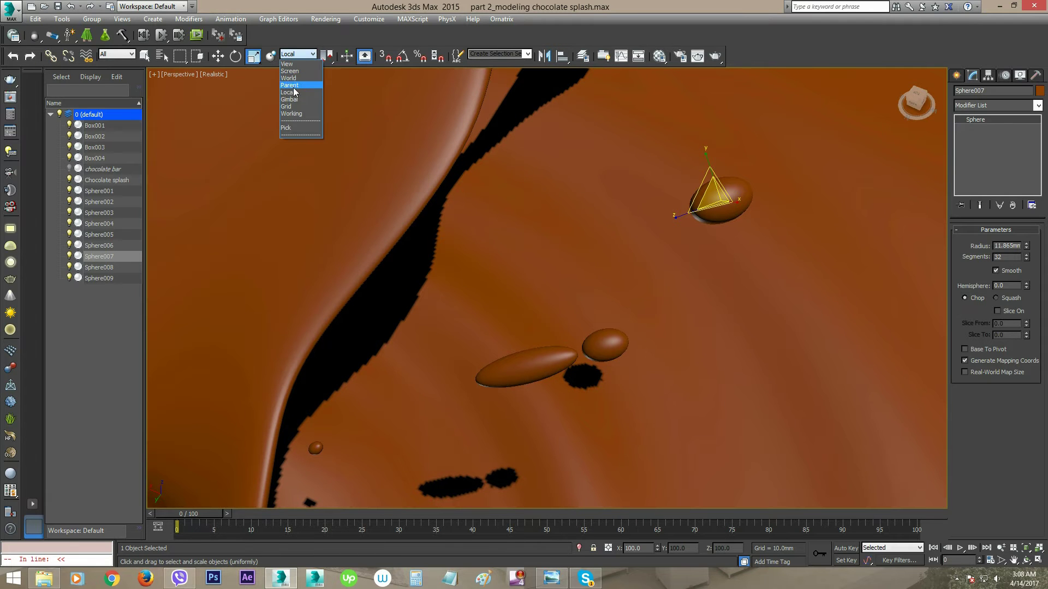
{"action": "scroll", "coordinate": [691, 238], "scroll_direction": "up", "scroll_amount": 6}
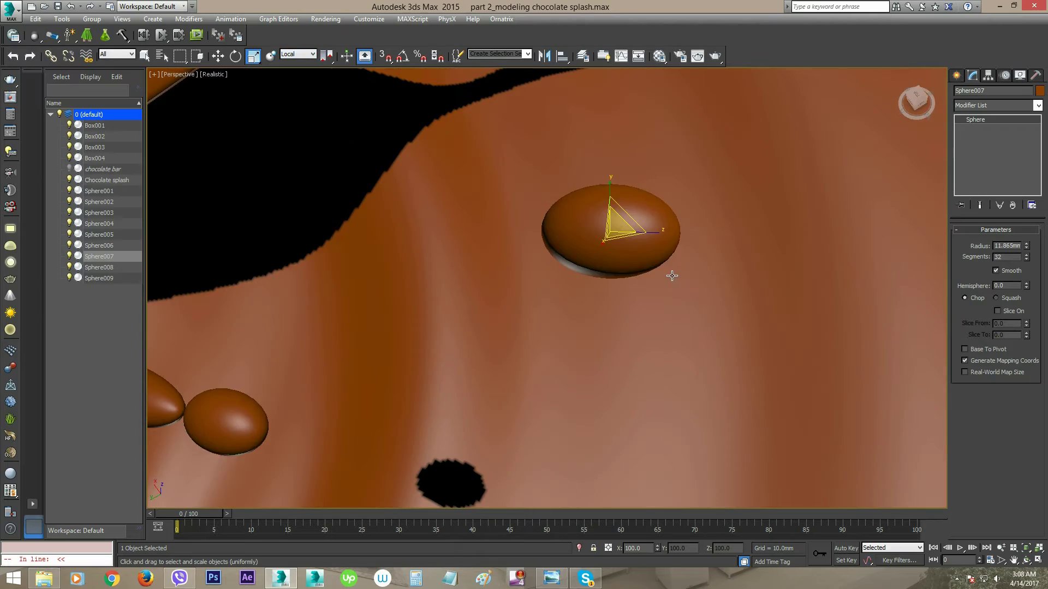
{"action": "key", "text": "F4"}
{"action": "middle_click_drag", "start_coordinate": [649, 297], "coordinate": [639, 244], "text": "alt"}
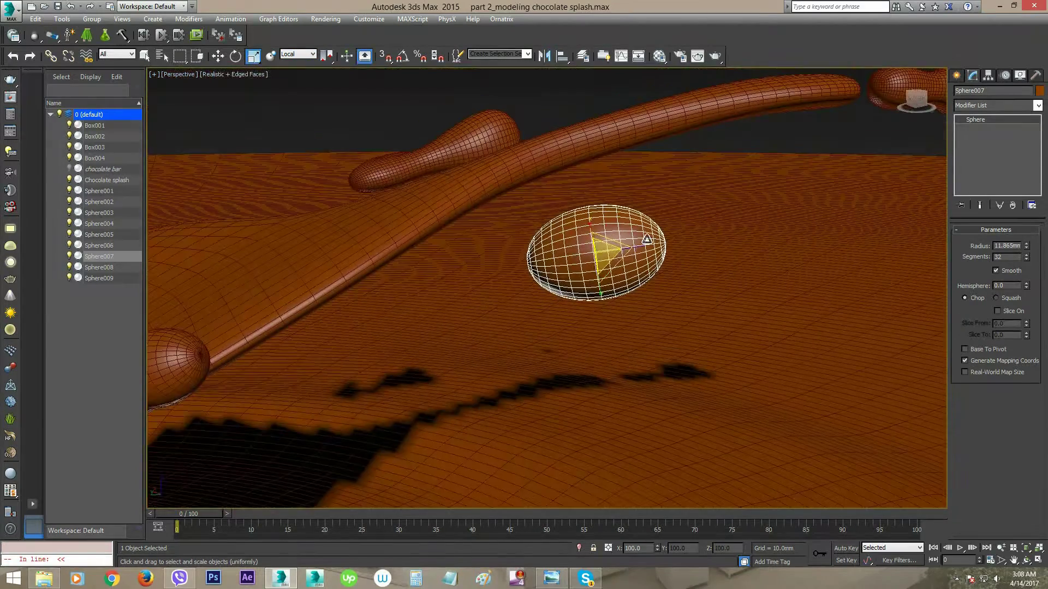
{"action": "left_click", "coordinate": [606, 253]}
{"action": "left_click", "coordinate": [298, 54]}
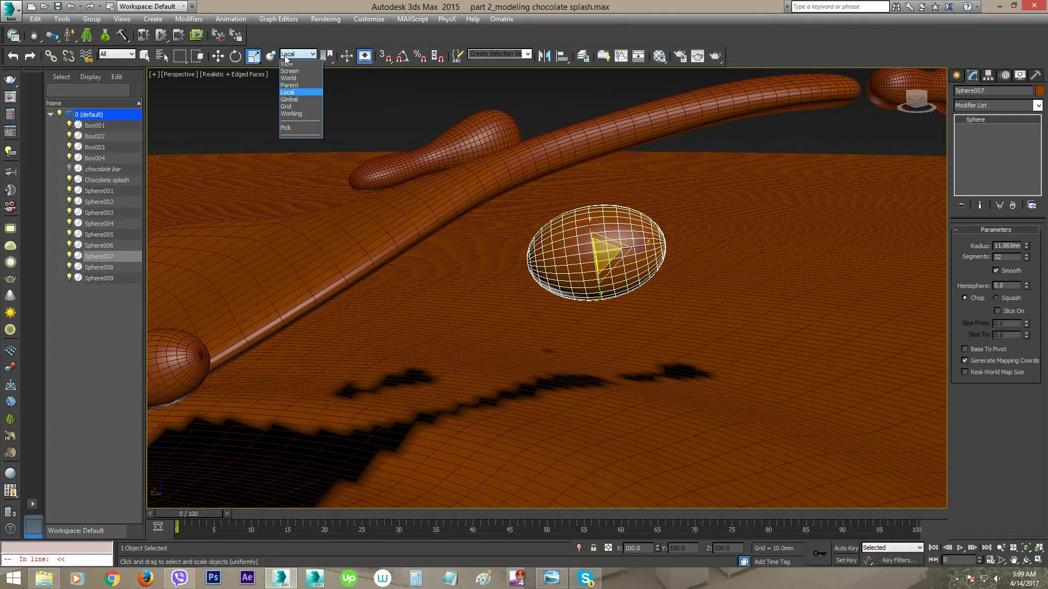
{"action": "left_click", "coordinate": [289, 97]}
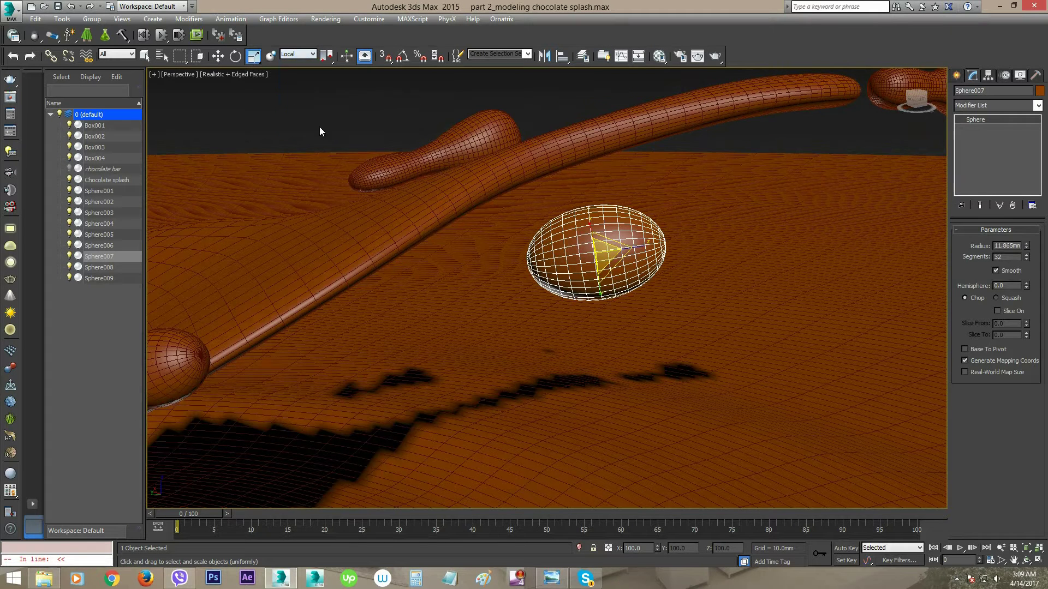
Try stretching the oval droplet with the View reference coordinate system, and undo the scaling
{"action": "left_click", "coordinate": [313, 55]}
{"action": "left_click", "coordinate": [295, 65]}
{"action": "middle_click_drag", "start_coordinate": [597, 234], "coordinate": [605, 295], "text": "alt"}
{"action": "key", "text": "r"}
{"action": "left_click_drag", "start_coordinate": [606, 296], "coordinate": [700, 335]}
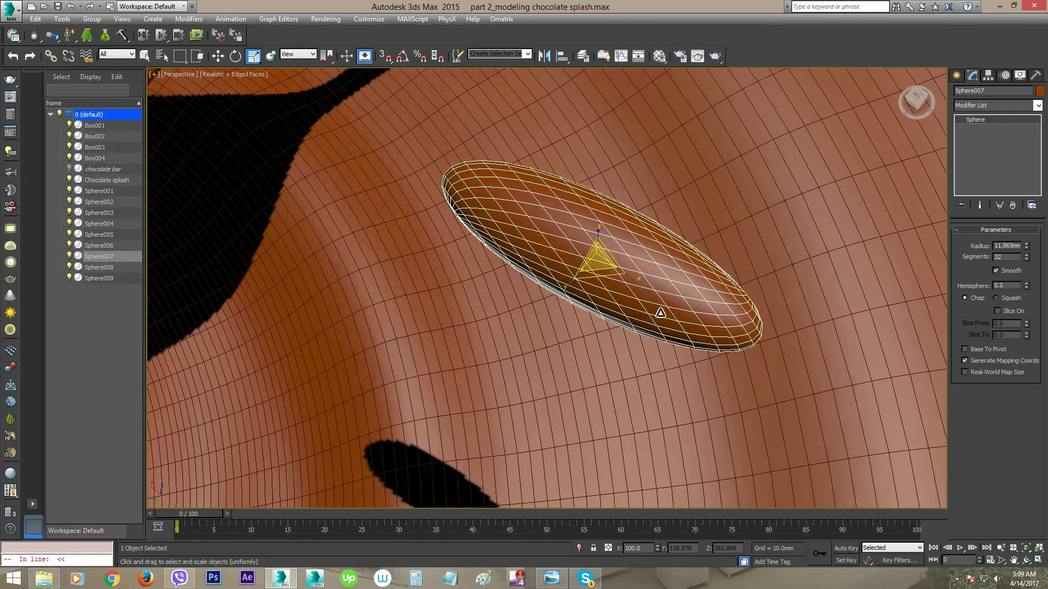
{"action": "key", "text": "ctrl+z"}
Turn off edged faces, clear the selection and look over the whole chocolate splash from several angles
{"action": "scroll", "coordinate": [625, 275], "scroll_direction": "down", "scroll_amount": 3}
{"action": "middle_click_drag", "start_coordinate": [622, 281], "coordinate": [582, 271], "text": "alt"}
{"action": "scroll", "coordinate": [600, 240], "scroll_direction": "down", "scroll_amount": 6}
{"action": "key", "text": "F4"}
{"action": "left_click", "coordinate": [592, 202]}
{"action": "middle_click_drag", "start_coordinate": [592, 202], "coordinate": [540, 356], "text": "alt"}
{"action": "scroll", "coordinate": [528, 353], "scroll_direction": "down", "scroll_amount": 3}
{"action": "scroll", "coordinate": [524, 366], "scroll_direction": "up", "scroll_amount": 8}
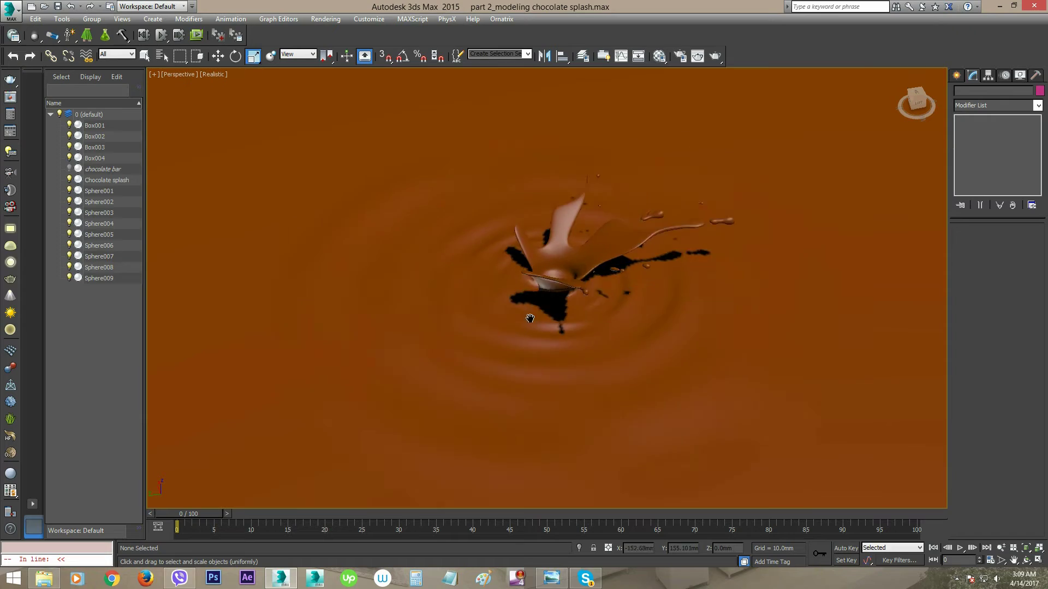
{"action": "middle_click_drag", "start_coordinate": [539, 343], "coordinate": [473, 320]}
Select the Chocolate splash object and invert the selection to pick all the separate droplets
{"action": "left_click", "coordinate": [483, 298]}
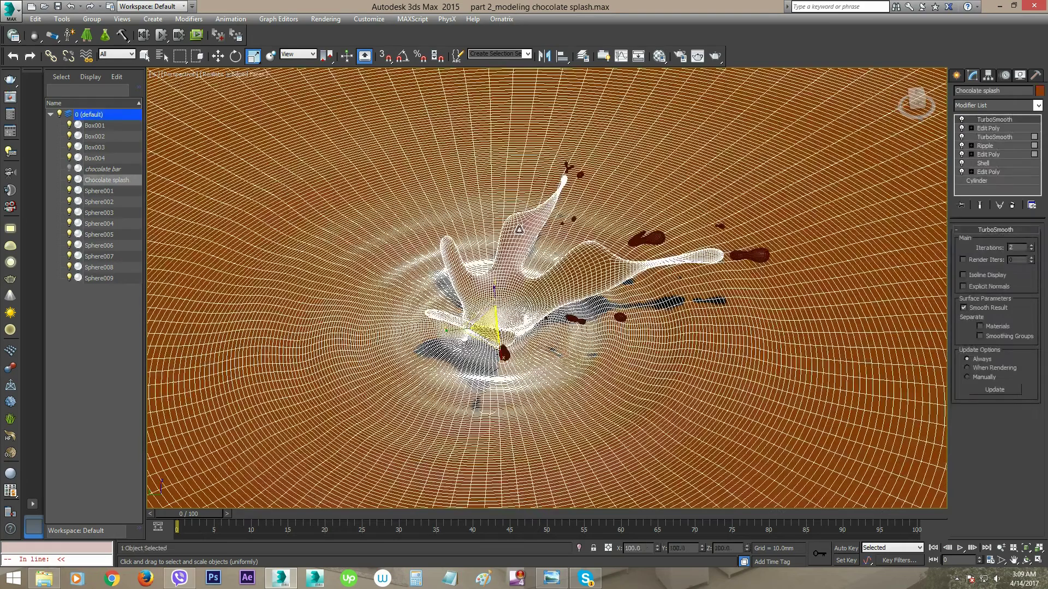
{"action": "scroll", "coordinate": [525, 251], "scroll_direction": "up", "scroll_amount": 3}
{"action": "middle_click_drag", "start_coordinate": [525, 253], "coordinate": [584, 264], "text": "alt"}
{"action": "scroll", "coordinate": [580, 266], "scroll_direction": "down", "scroll_amount": 4}
{"action": "middle_click_drag", "start_coordinate": [801, 213], "coordinate": [624, 273], "text": "alt"}
{"action": "scroll", "coordinate": [623, 274], "scroll_direction": "up", "scroll_amount": 1}
{"action": "middle_click_drag", "start_coordinate": [480, 420], "coordinate": [597, 197], "text": "alt"}
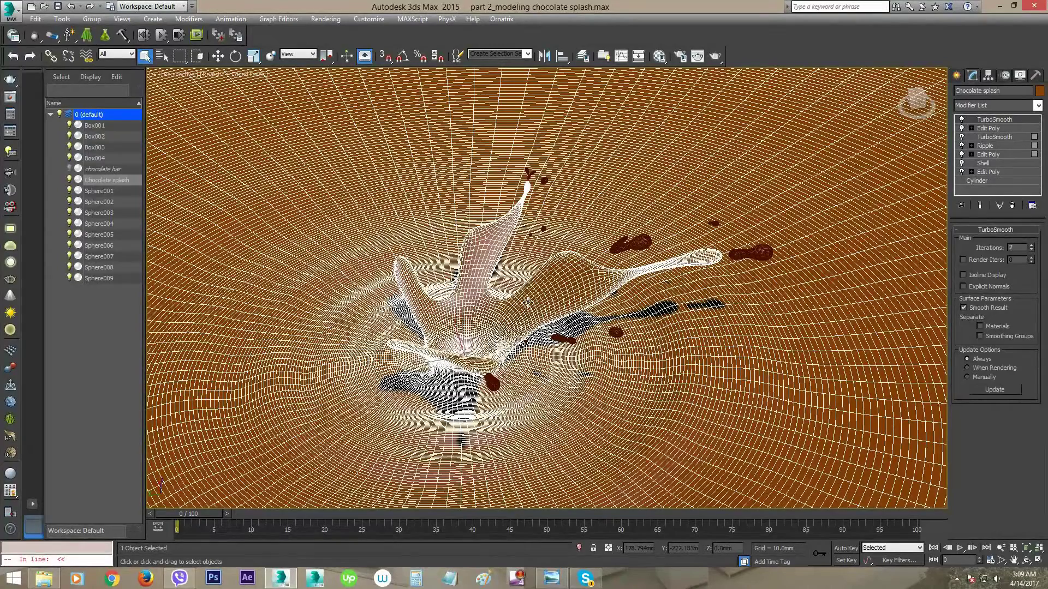
{"action": "key", "text": "ctrl+i"}
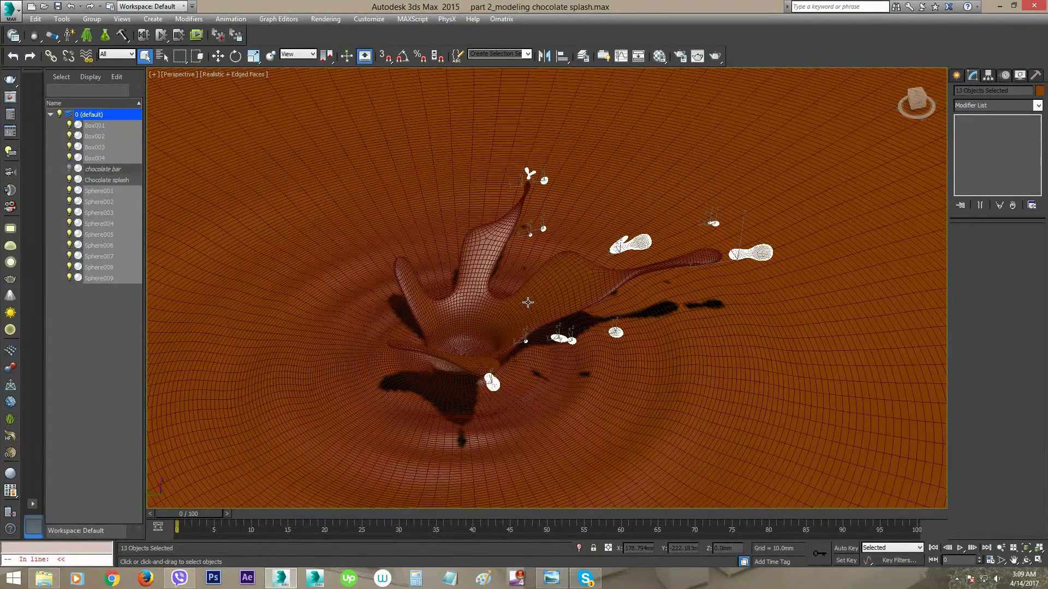
Group the selected droplets under the name "particles splash"
{"action": "left_click", "coordinate": [92, 20]}
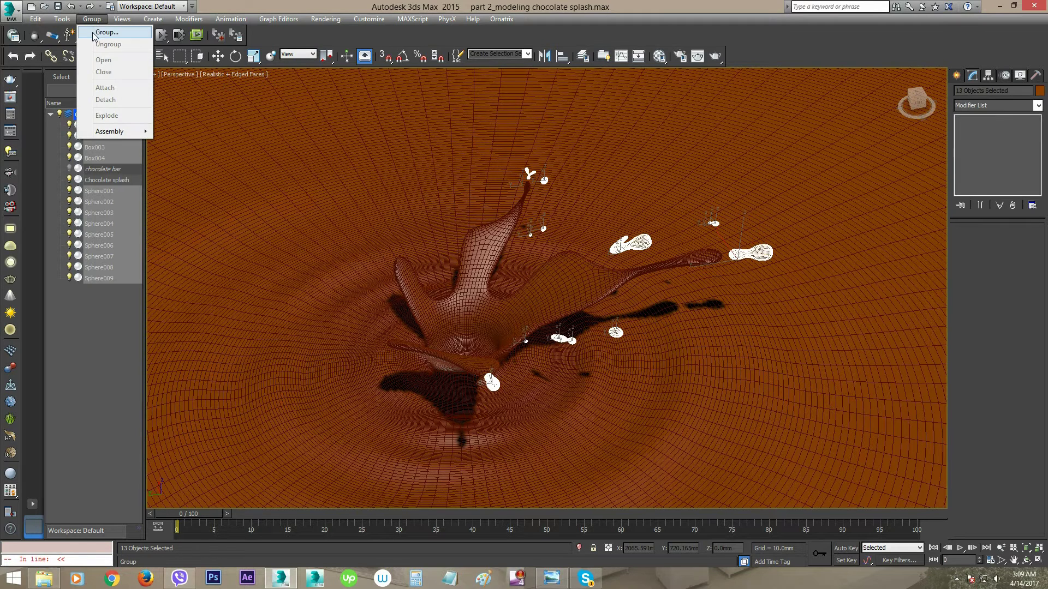
{"action": "left_click", "coordinate": [107, 32]}
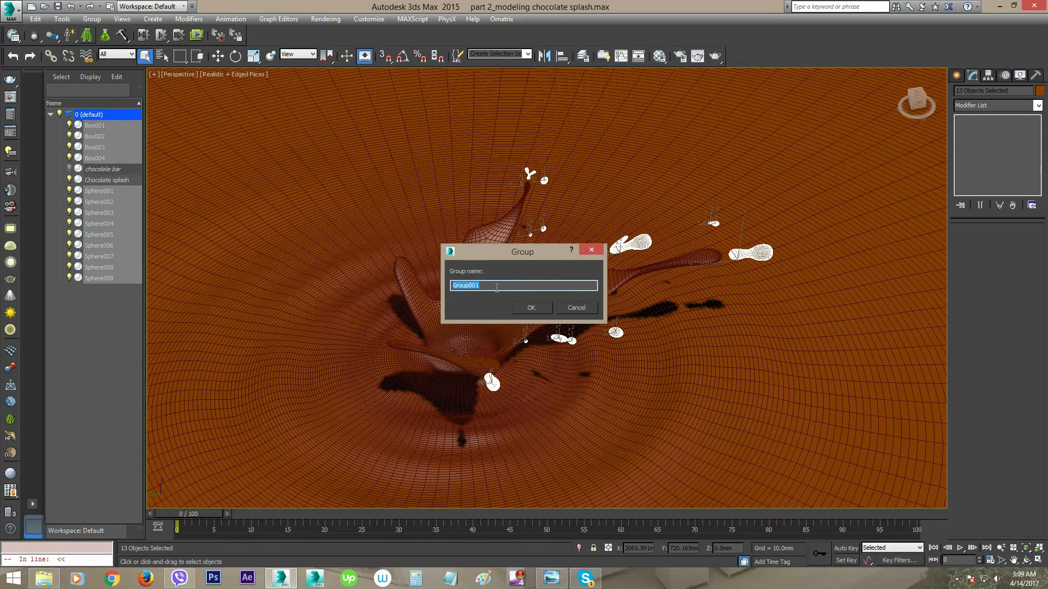
{"action": "type", "text": "particles splash"}
{"action": "left_click", "coordinate": [536, 309]}
{"action": "middle_click_drag", "start_coordinate": [536, 309], "coordinate": [659, 262], "text": "alt"}
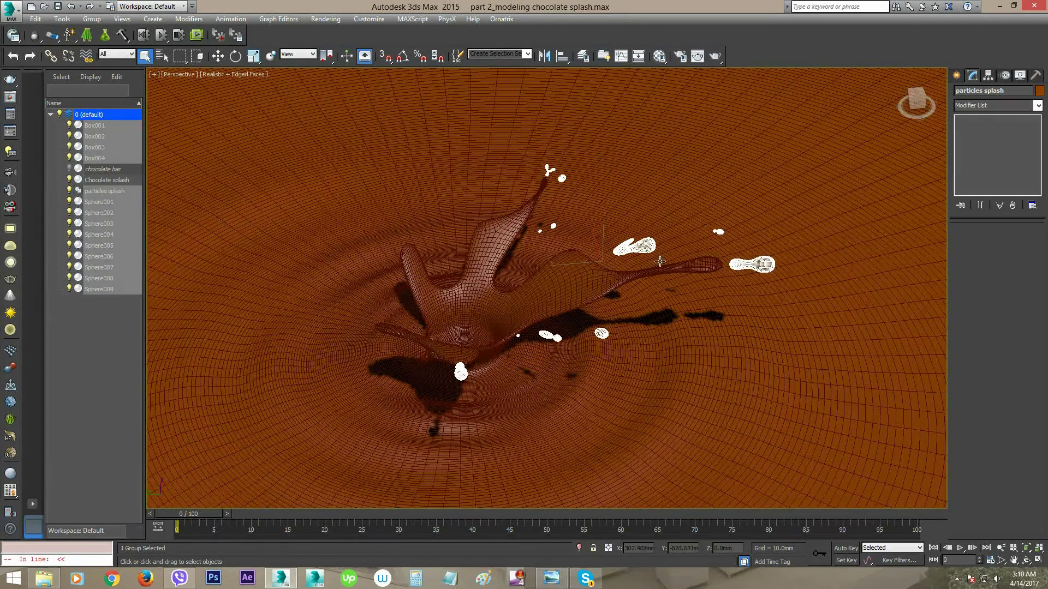
Select the particles splash group and open it to allow access to its individual members
{"action": "left_click", "coordinate": [572, 275]}
{"action": "left_click", "coordinate": [640, 249]}
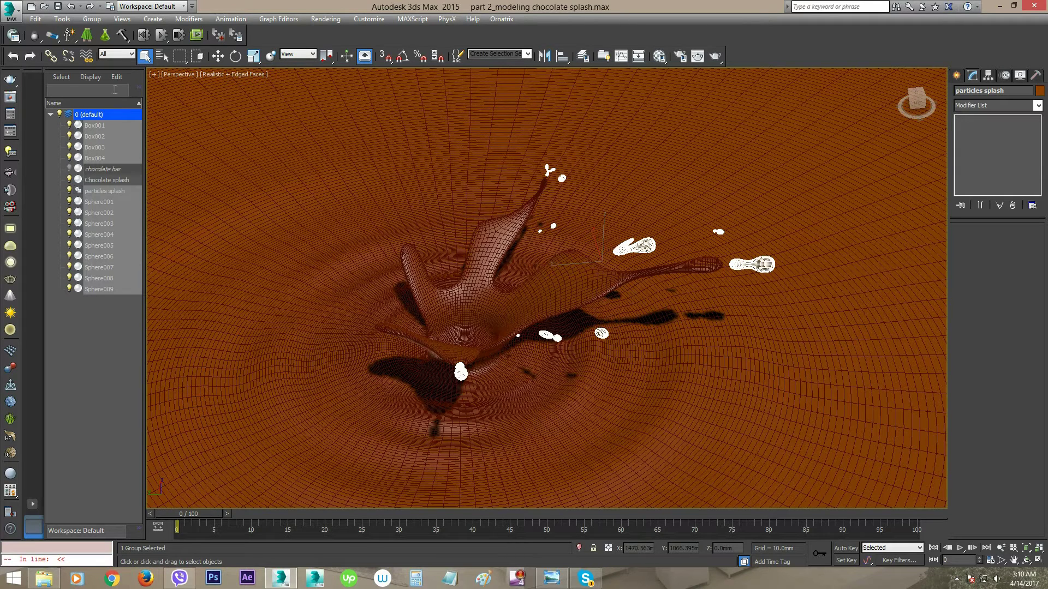
{"action": "left_click", "coordinate": [91, 18]}
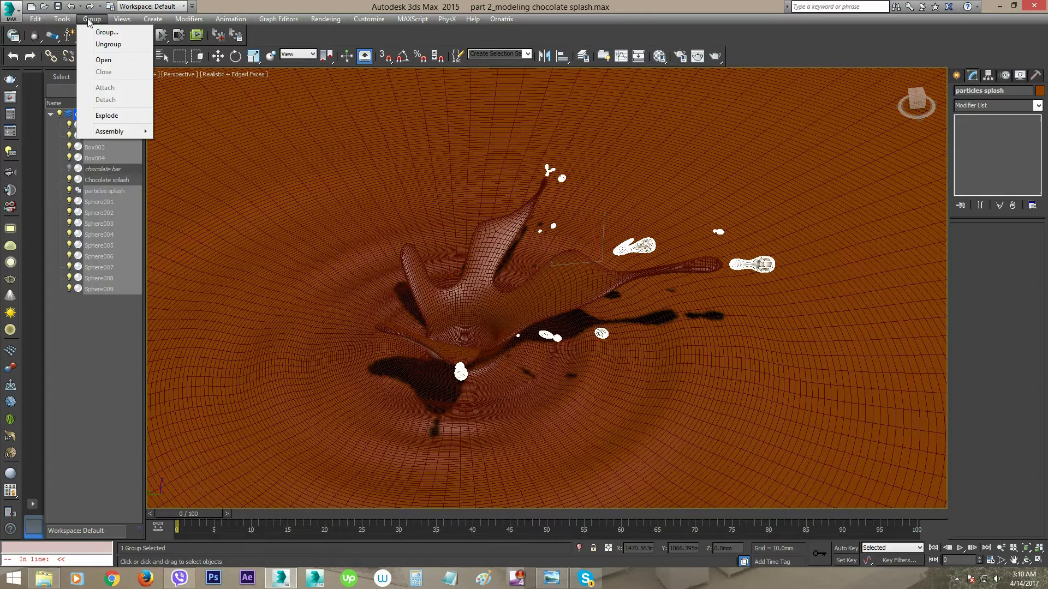
{"action": "left_click", "coordinate": [108, 62]}
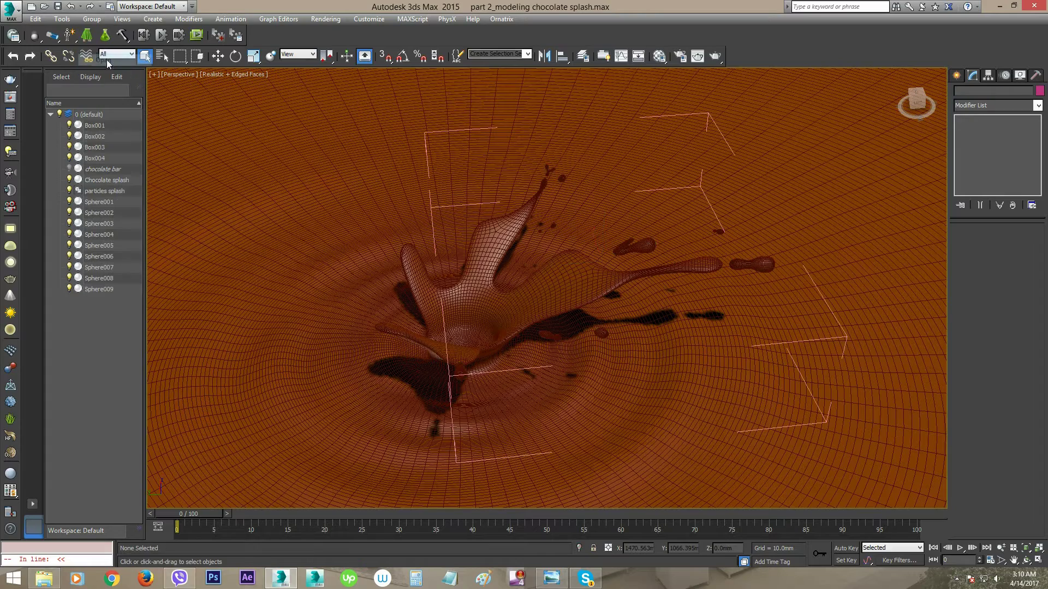
Select several droplets individually inside the open particles splash group to check that each can be picked
{"action": "left_click", "coordinate": [641, 247]}
{"action": "scroll", "coordinate": [642, 264], "scroll_direction": "up", "scroll_amount": 4}
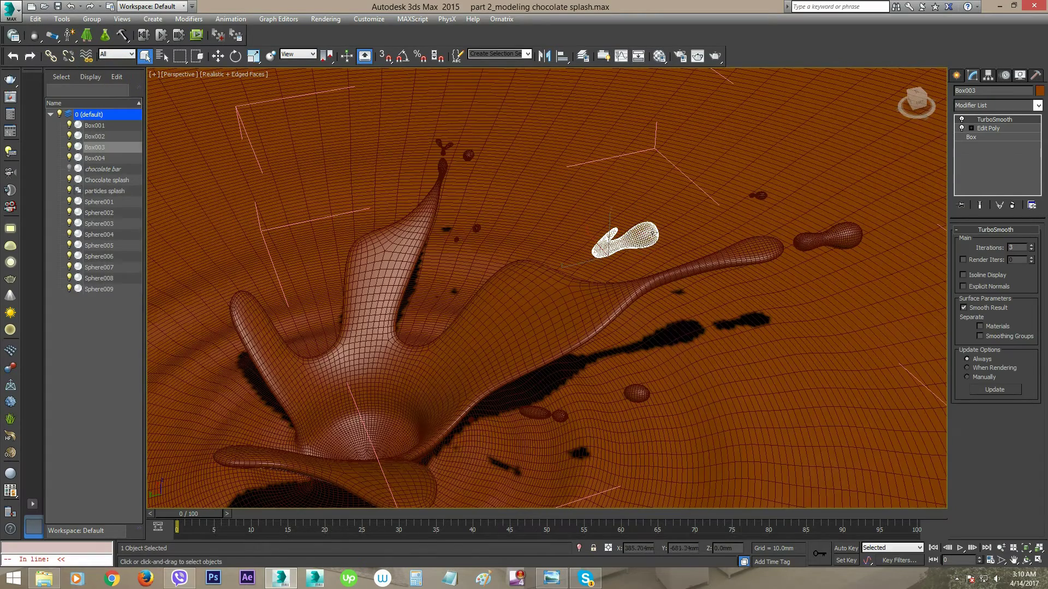
{"action": "middle_click_drag", "start_coordinate": [590, 342], "coordinate": [571, 322], "text": "alt"}
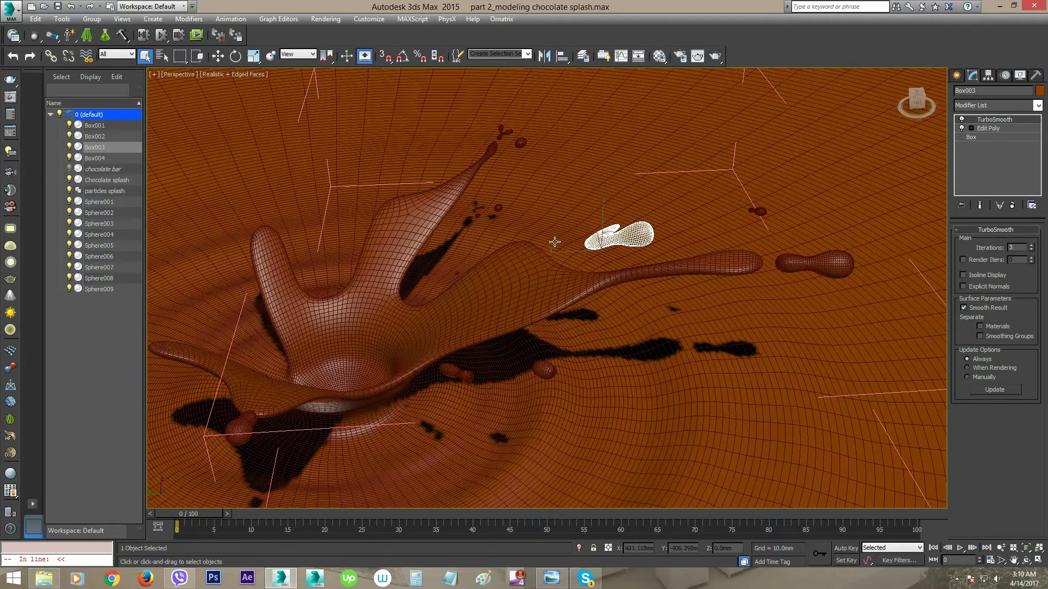
{"action": "left_click", "coordinate": [757, 210]}
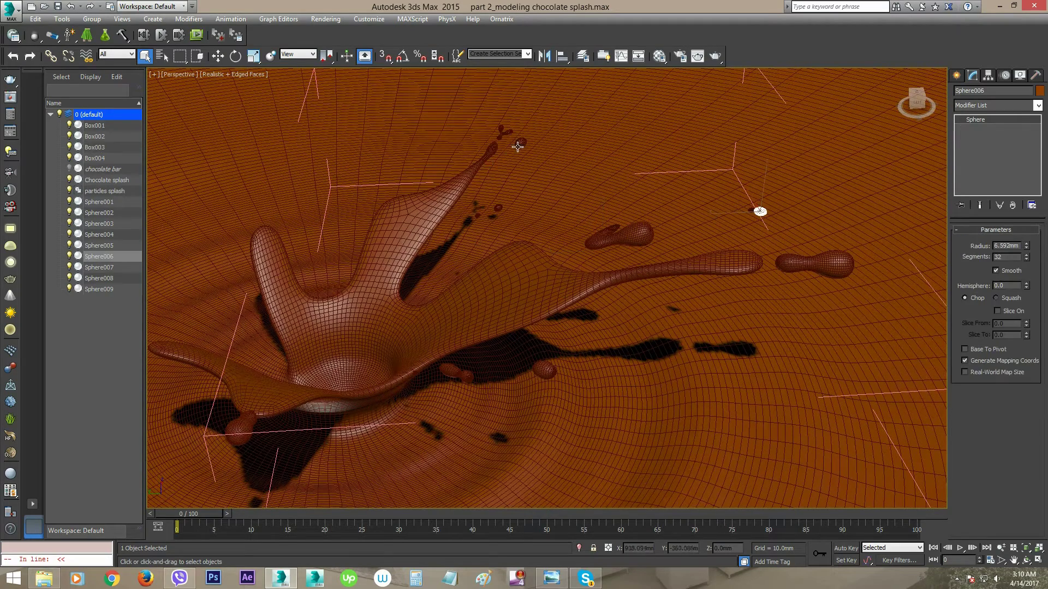
{"action": "left_click", "coordinate": [504, 132]}
{"action": "left_click", "coordinate": [543, 367]}
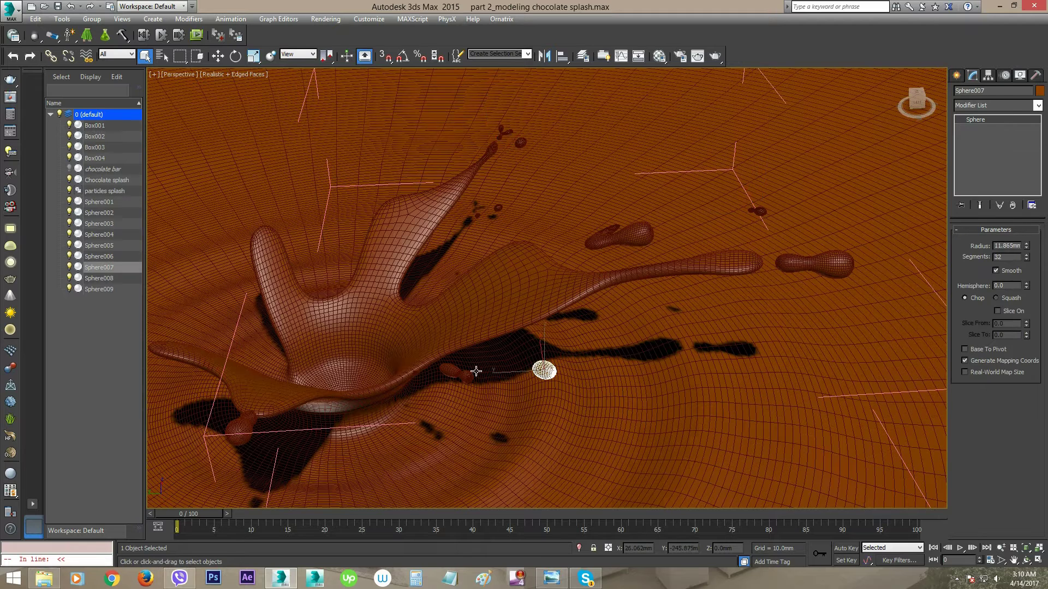
{"action": "left_click", "coordinate": [464, 375]}
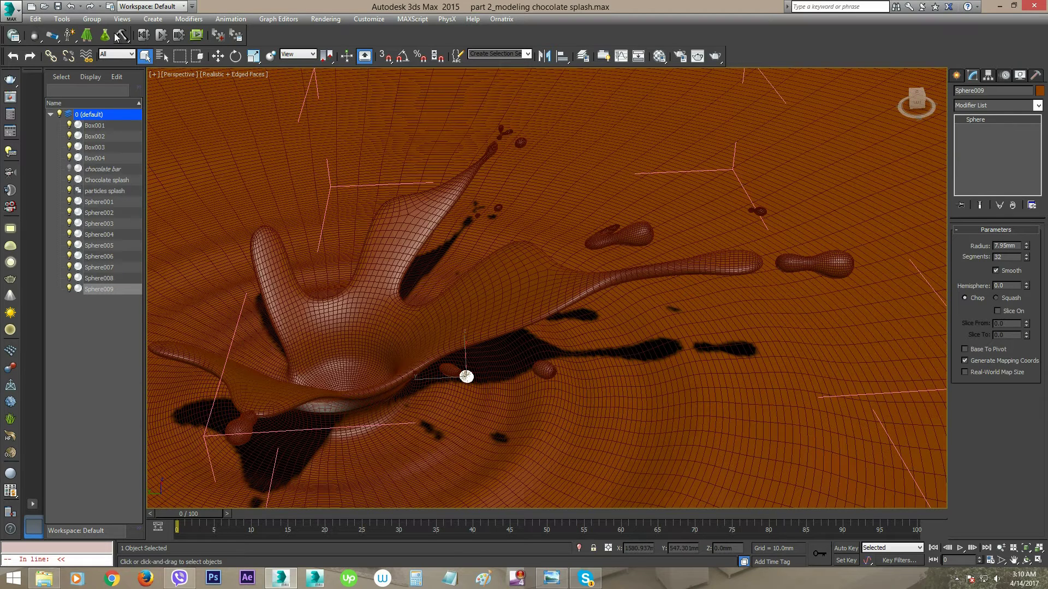
Close the open particles splash group
{"action": "left_click", "coordinate": [92, 18]}
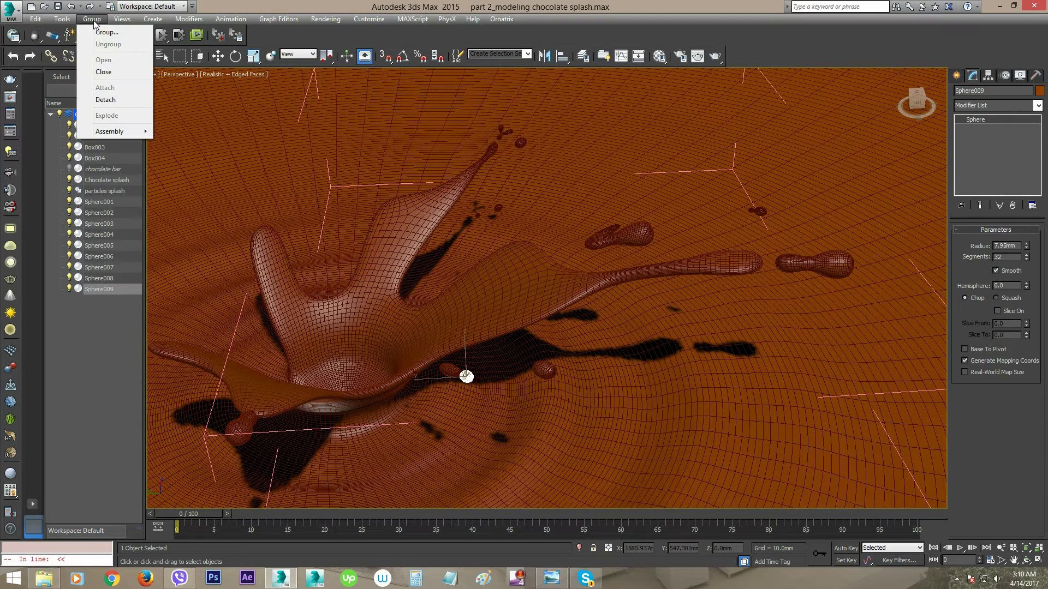
{"action": "left_click", "coordinate": [116, 74]}
{"action": "scroll", "coordinate": [607, 353], "scroll_direction": "down", "scroll_amount": 3}
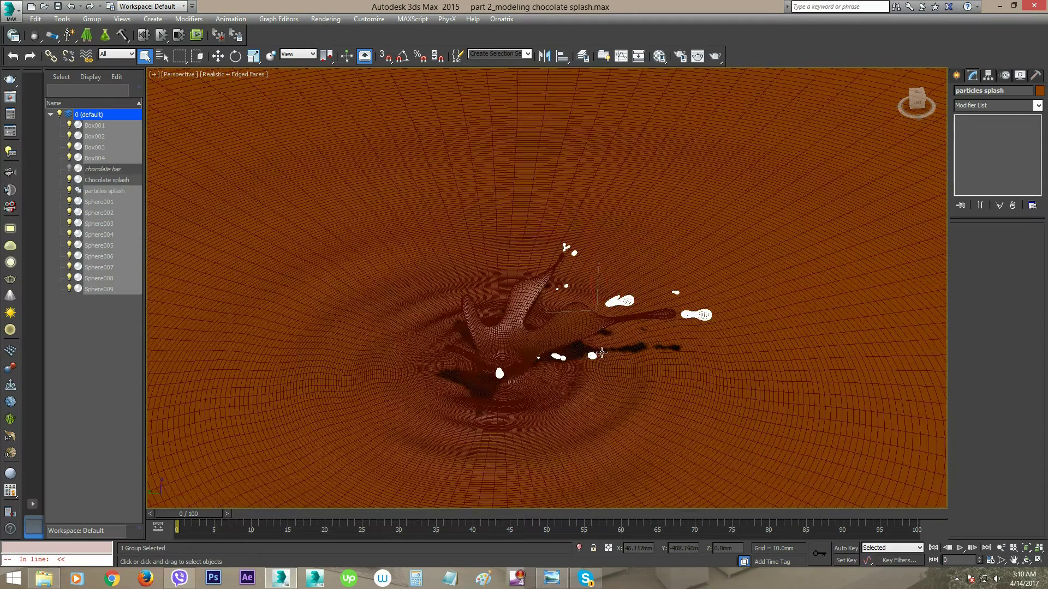
Turn off edged faces and unhide the chocolate bar in the middle of the splash
{"action": "key", "text": "F4"}
{"action": "scroll", "coordinate": [542, 346], "scroll_direction": "up", "scroll_amount": 2}
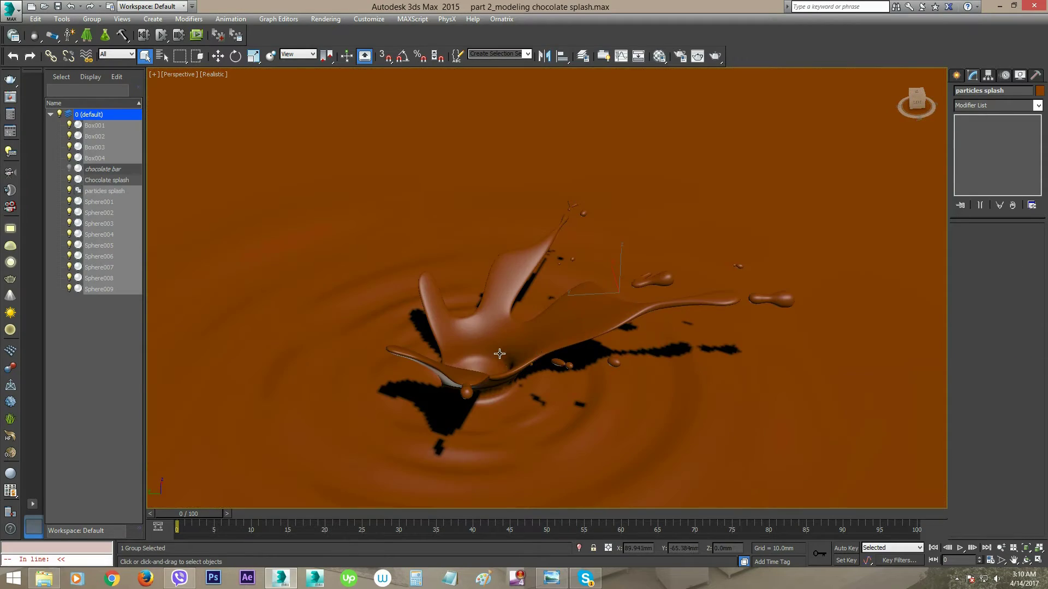
{"action": "left_click", "coordinate": [70, 174]}
{"action": "scroll", "coordinate": [322, 287], "scroll_direction": "up", "scroll_amount": 3}
{"action": "middle_click_drag", "start_coordinate": [454, 379], "coordinate": [527, 397], "text": "alt"}
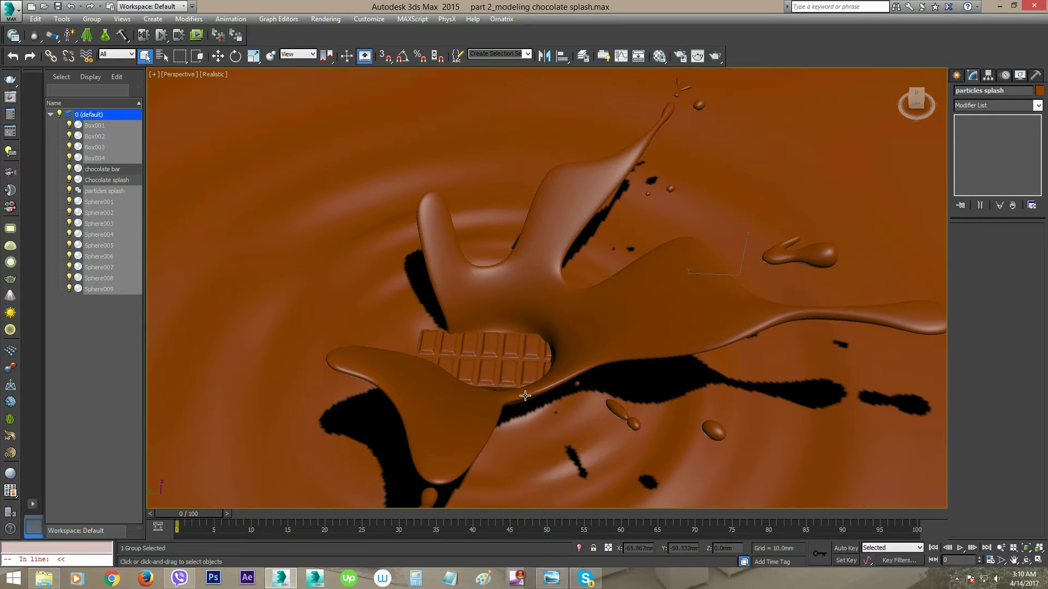
Move the chocolate bar straight up out of the splash using the View reference coordinate system
{"action": "left_click", "coordinate": [516, 358]}
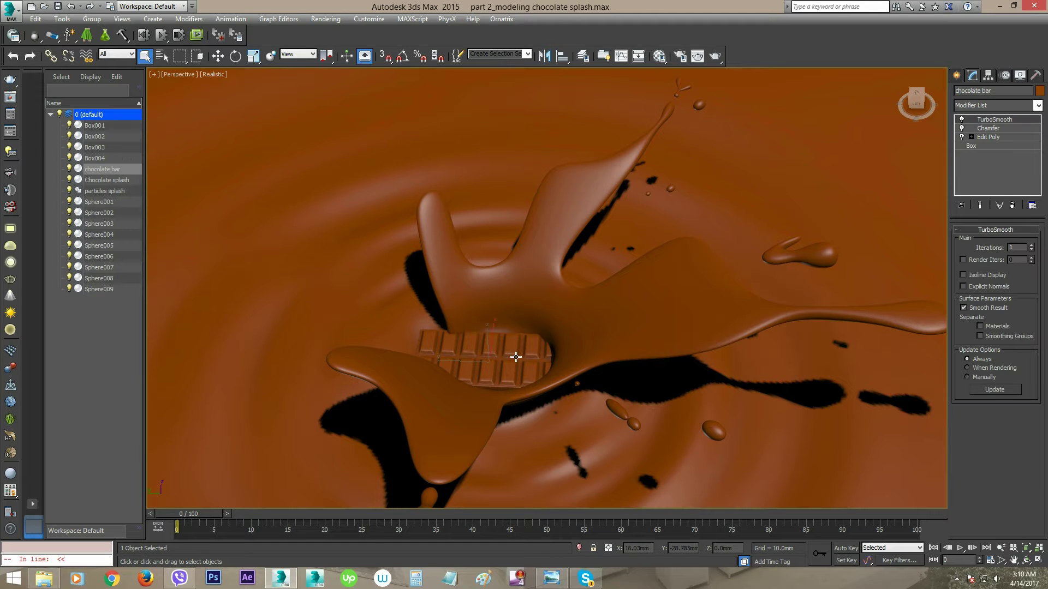
{"action": "key", "text": "w"}
{"action": "middle_click_drag", "start_coordinate": [513, 370], "coordinate": [510, 350], "text": "alt"}
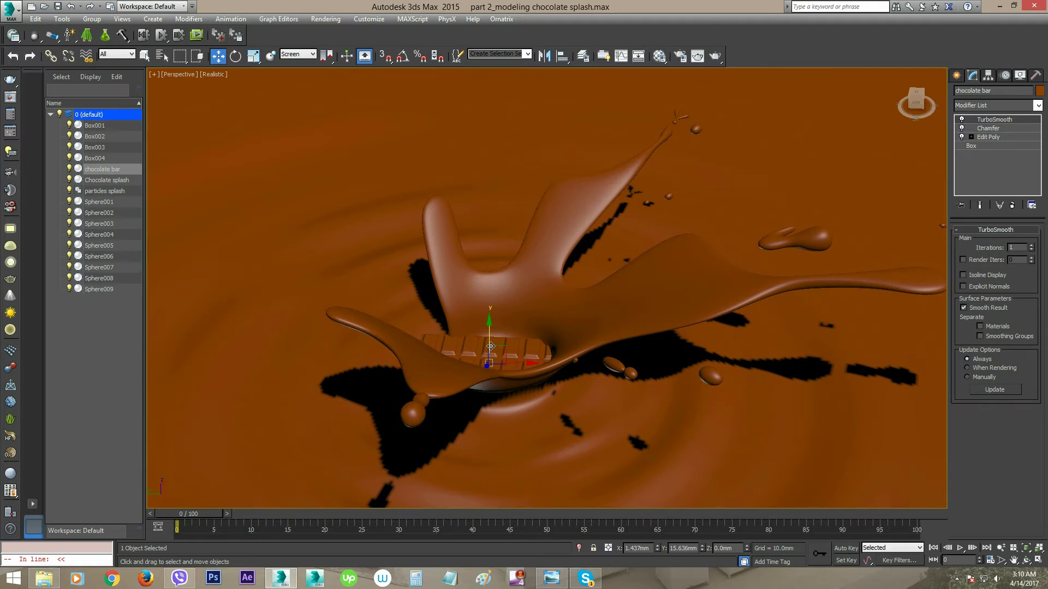
{"action": "left_click", "coordinate": [293, 54]}
{"action": "left_click", "coordinate": [295, 64]}
{"action": "middle_click_drag", "start_coordinate": [503, 389], "coordinate": [493, 363], "text": "alt"}
{"action": "left_click_drag", "start_coordinate": [487, 334], "coordinate": [486, 241]}
{"action": "middle_click_drag", "start_coordinate": [485, 261], "coordinate": [664, 255], "text": "alt"}
Select the chocolate splash and its particles splash group together and scale them down uniformly relative to the chocolate bar
{"action": "left_click", "coordinate": [564, 322]}
{"action": "key", "text": "F4"}
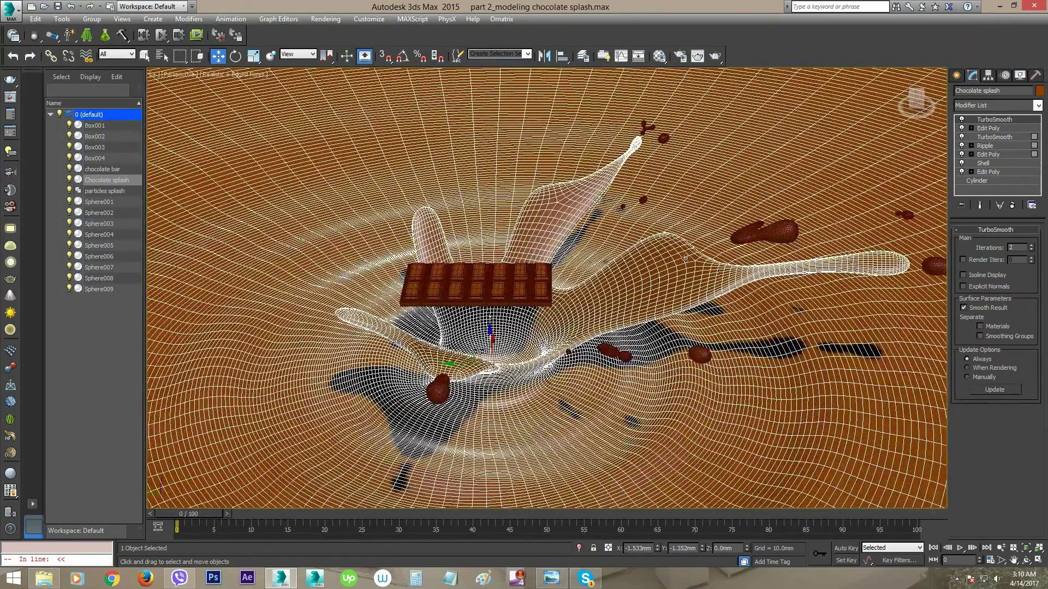
{"action": "left_click", "coordinate": [785, 232], "text": "ctrl"}
{"action": "middle_click_drag", "start_coordinate": [785, 231], "coordinate": [749, 259], "text": "alt"}
{"action": "key", "text": "r"}
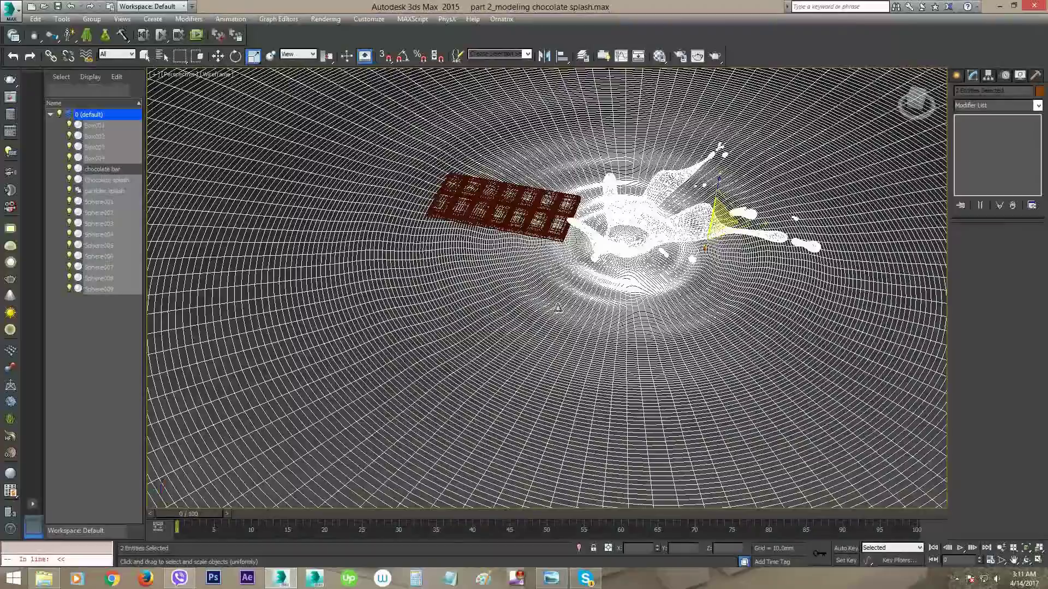
{"action": "scroll", "coordinate": [513, 361], "scroll_direction": "up", "scroll_amount": 5}
{"action": "scroll", "coordinate": [527, 322], "scroll_direction": "down", "scroll_amount": 5}
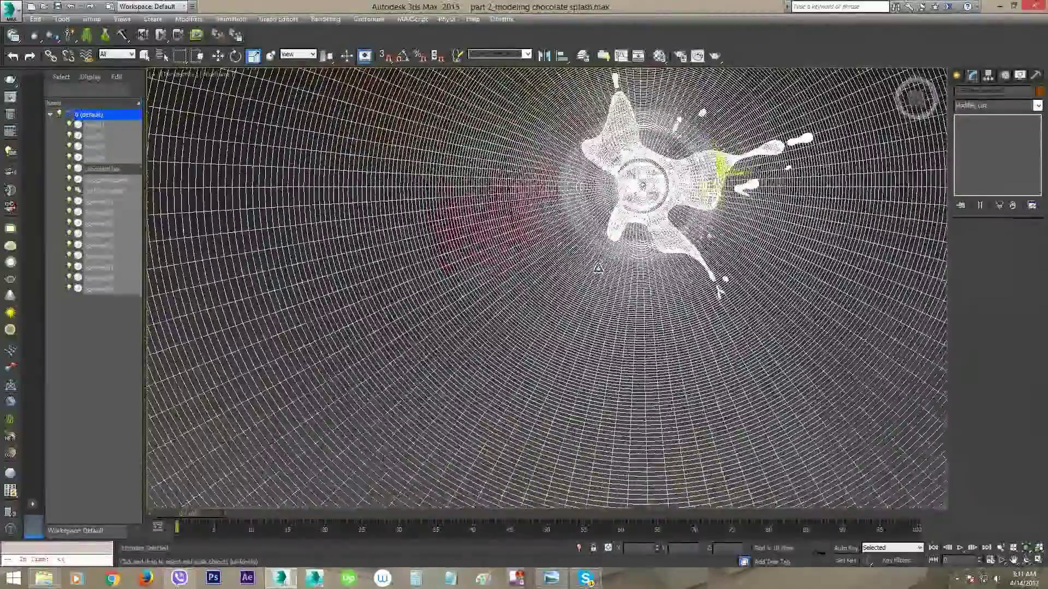
Move the selected splash and particles along Y in the bottom wireframe view to centre them on the chocolate bar
{"action": "middle_click_drag", "start_coordinate": [598, 268], "coordinate": [599, 299], "text": "alt"}
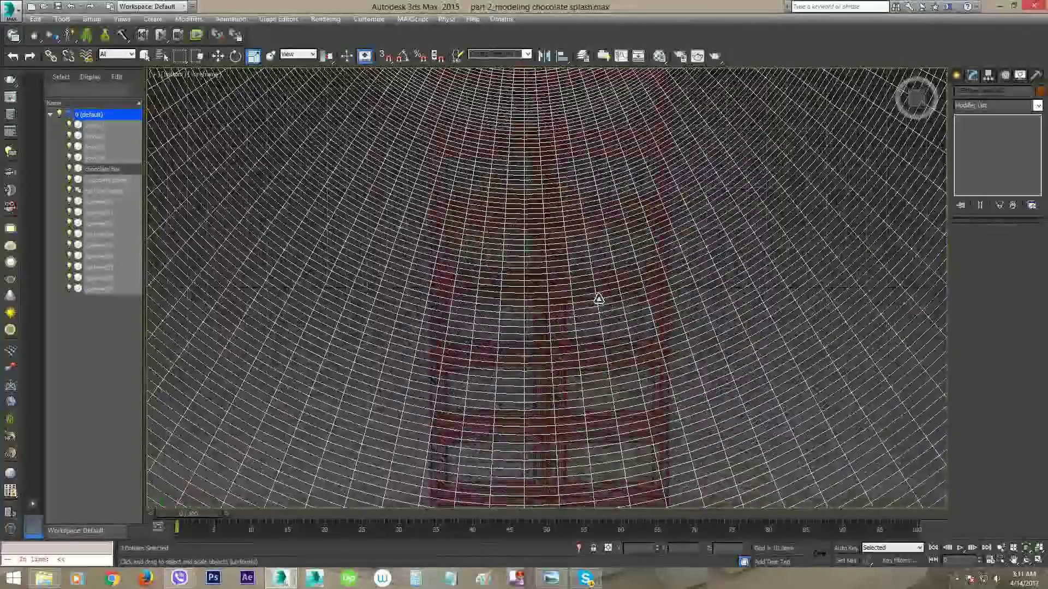
{"action": "scroll", "coordinate": [596, 302], "scroll_direction": "down", "scroll_amount": 4}
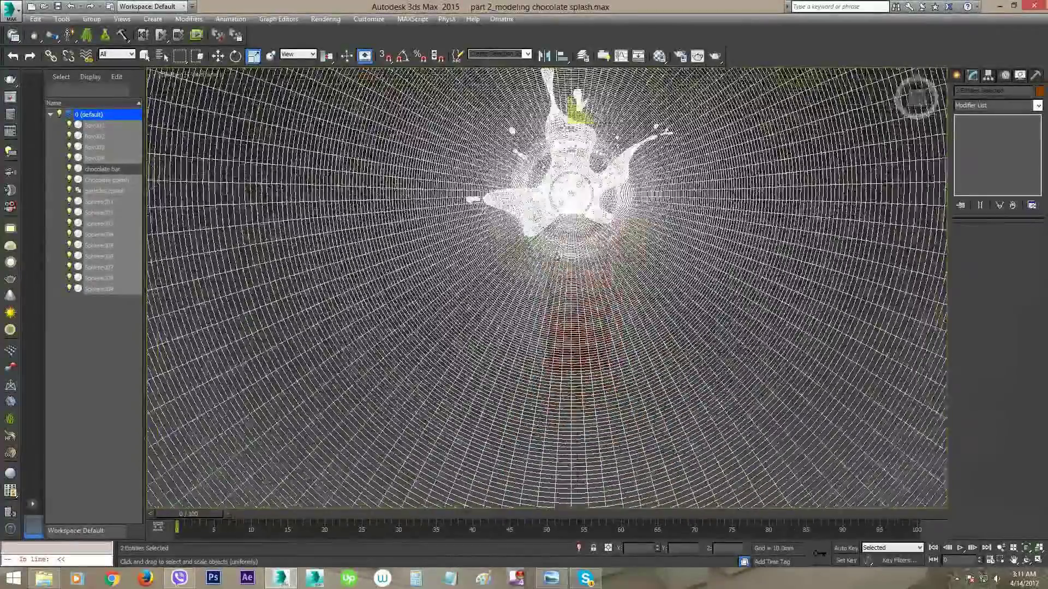
{"action": "scroll", "coordinate": [577, 257], "scroll_direction": "up", "scroll_amount": 3}
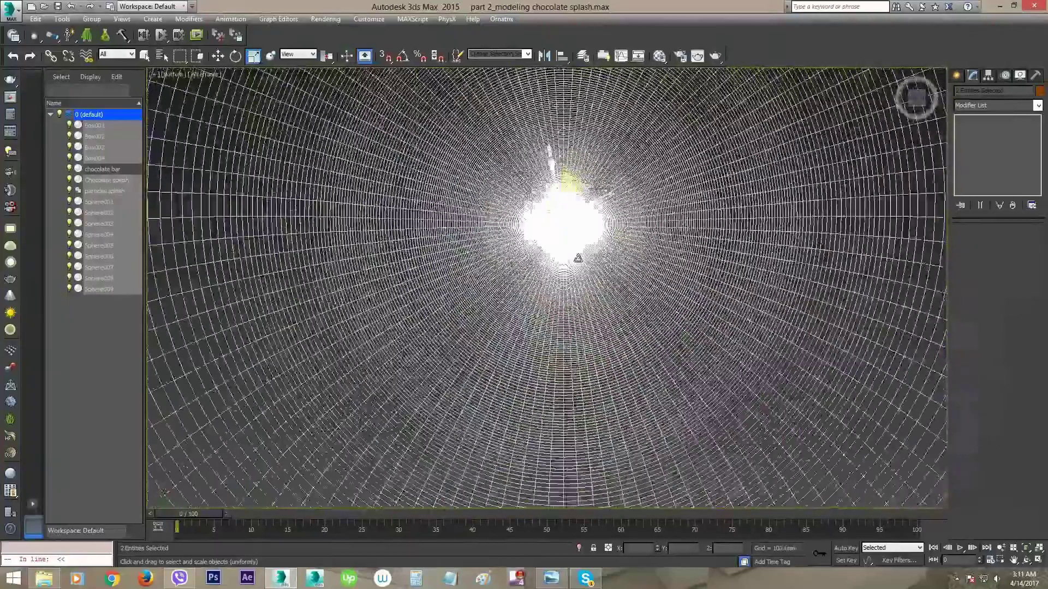
{"action": "key", "text": "w"}
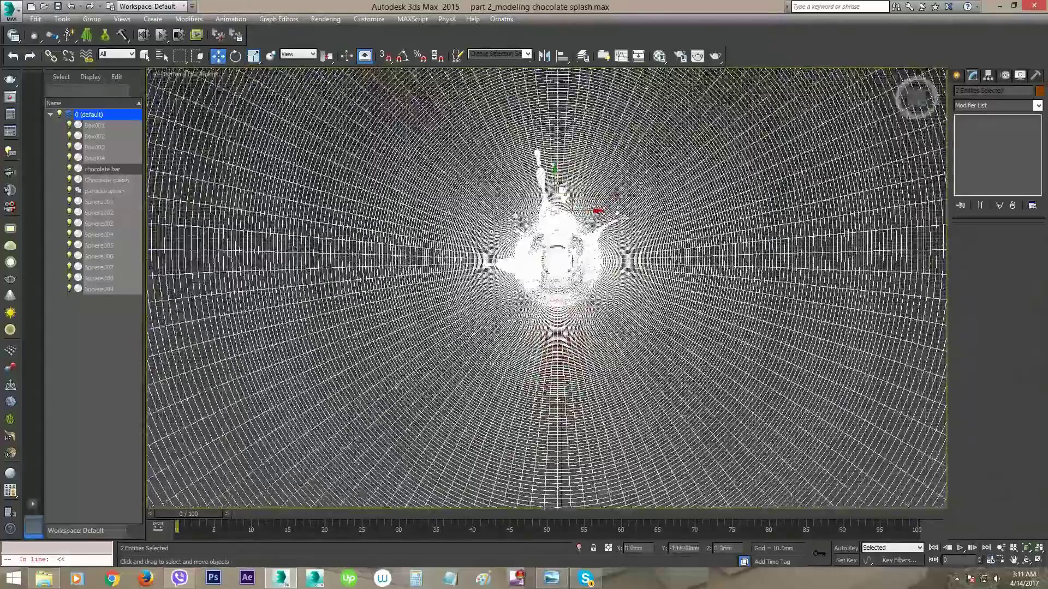
{"action": "scroll", "coordinate": [561, 247], "scroll_direction": "up", "scroll_amount": 4}
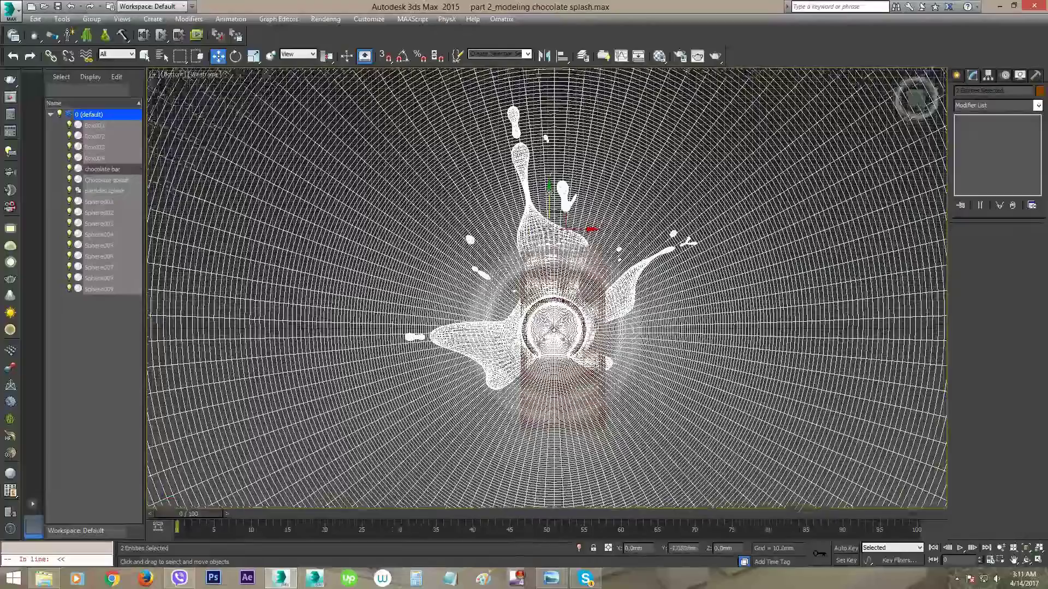
{"action": "left_click_drag", "start_coordinate": [560, 191], "coordinate": [560, 184]}
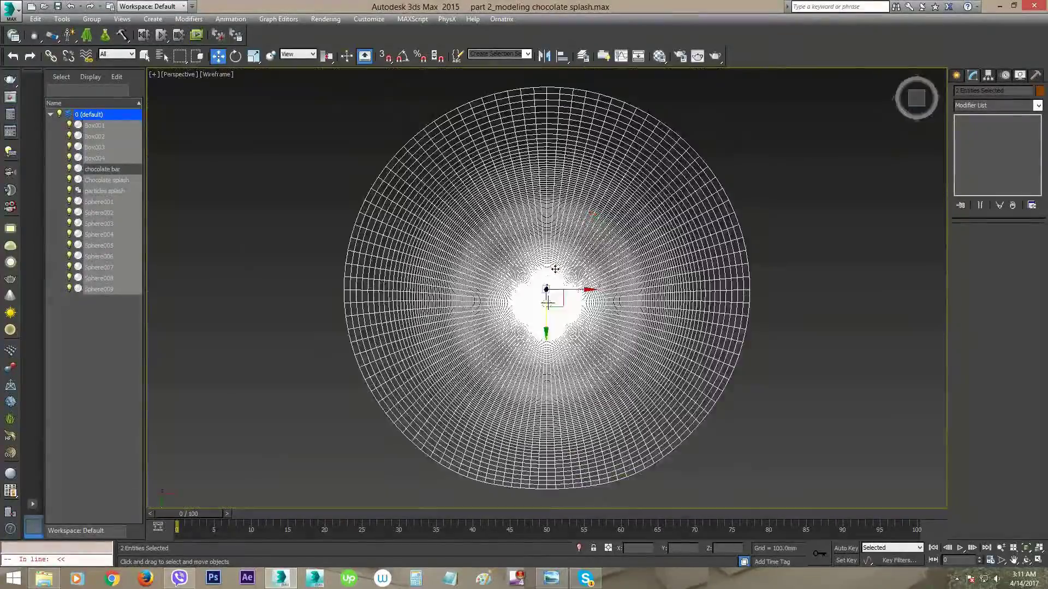
{"action": "scroll", "coordinate": [516, 319], "scroll_direction": "up", "scroll_amount": 8}
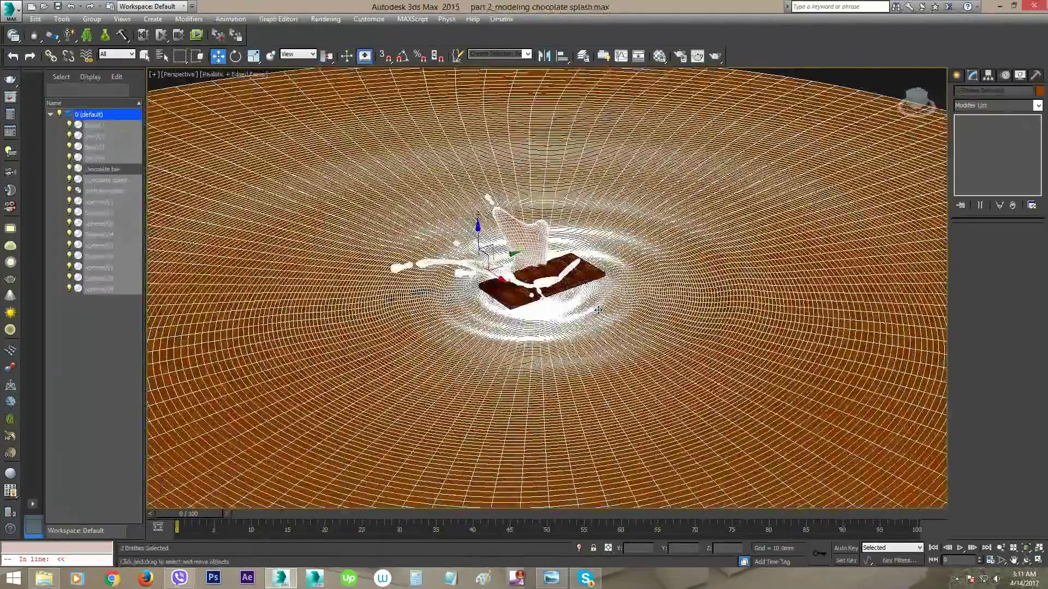
Turn off edged faces and move the chocolate bar straight up along Z until it floats above the splash
{"action": "middle_click_drag", "start_coordinate": [598, 310], "coordinate": [462, 328]}
{"action": "key", "text": "F4"}
{"action": "scroll", "coordinate": [475, 338], "scroll_direction": "up", "scroll_amount": 1}
{"action": "key", "text": "q"}
{"action": "left_click", "coordinate": [510, 358]}
{"action": "middle_click_drag", "start_coordinate": [510, 358], "coordinate": [744, 382], "text": "alt"}
{"action": "middle_click_drag", "start_coordinate": [584, 355], "coordinate": [464, 344], "text": "alt"}
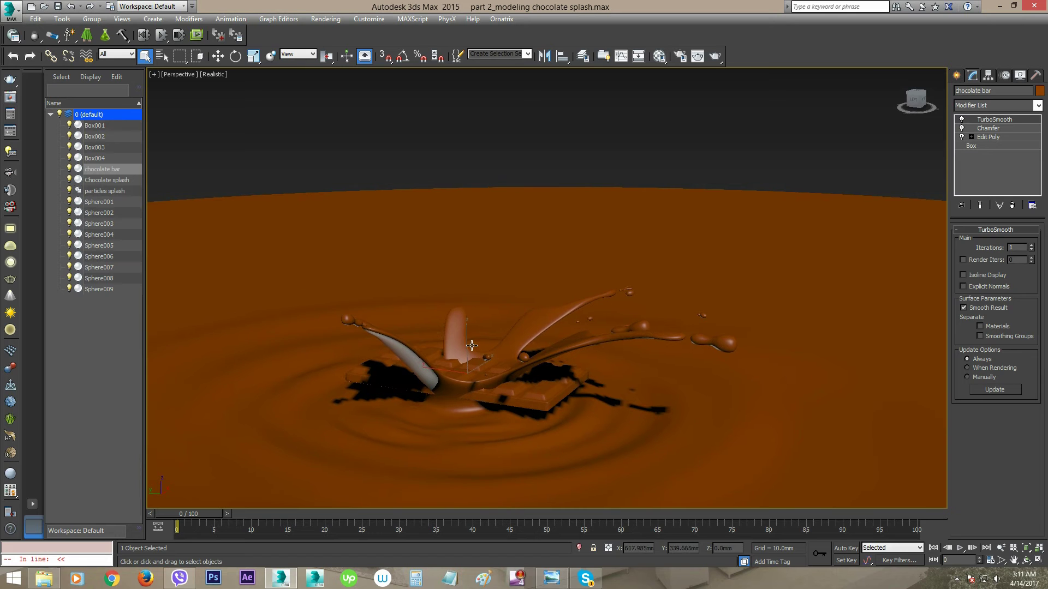
{"action": "key", "text": "w"}
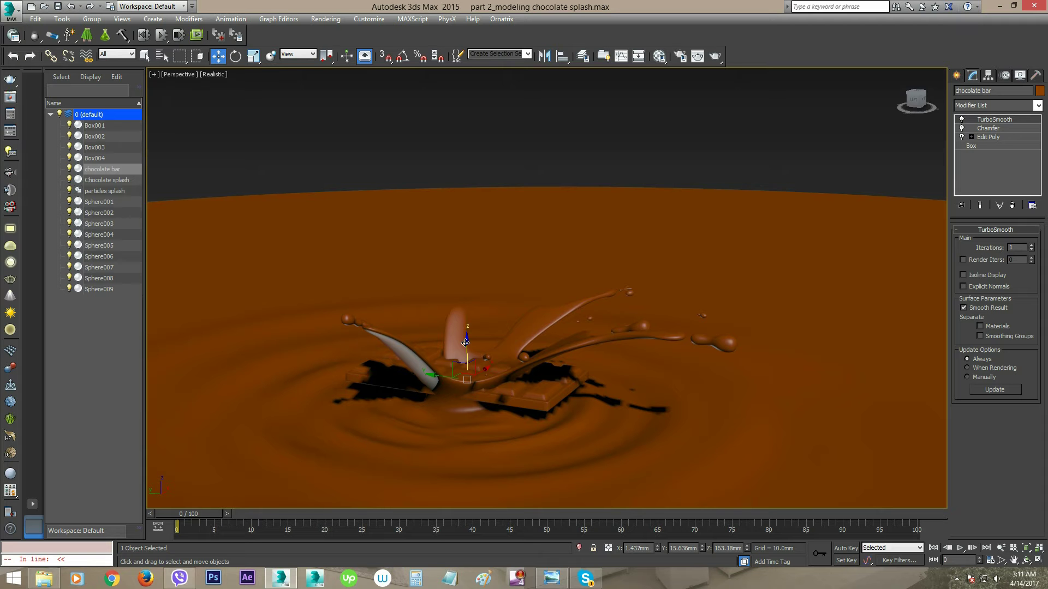
{"action": "left_click_drag", "start_coordinate": [466, 347], "coordinate": [468, 350]}
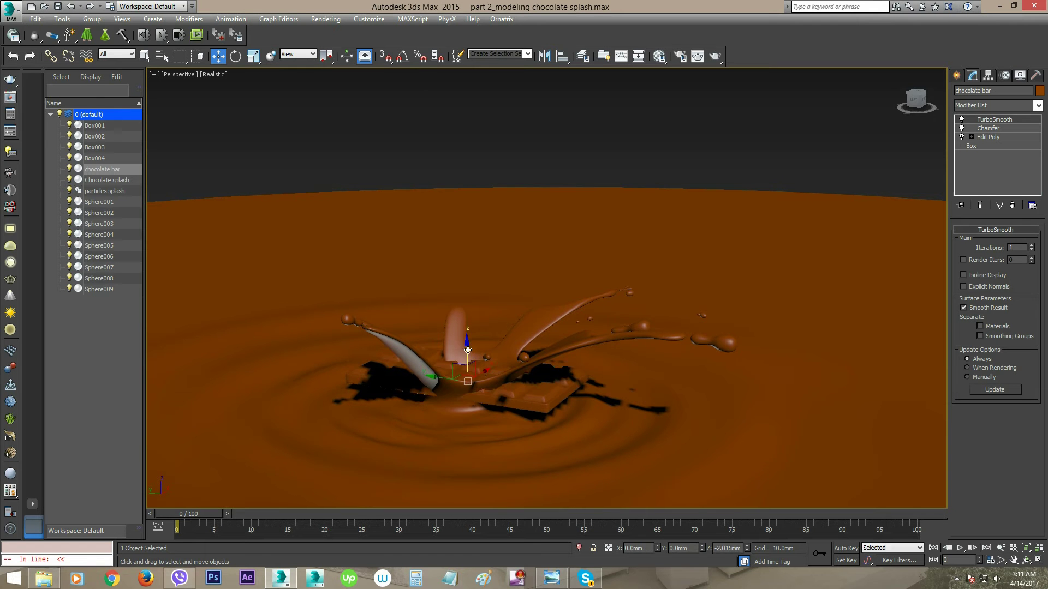
{"action": "left_click_drag", "start_coordinate": [474, 305], "coordinate": [475, 281]}
{"action": "middle_click_drag", "start_coordinate": [474, 281], "coordinate": [464, 256], "text": "alt"}
{"action": "scroll", "coordinate": [474, 309], "scroll_direction": "up", "scroll_amount": 4}
Rotate the chocolate bar about 64° around Y to stand it up, and tilt it diagonally with its lower corner toward the splash
{"action": "key", "text": "r"}
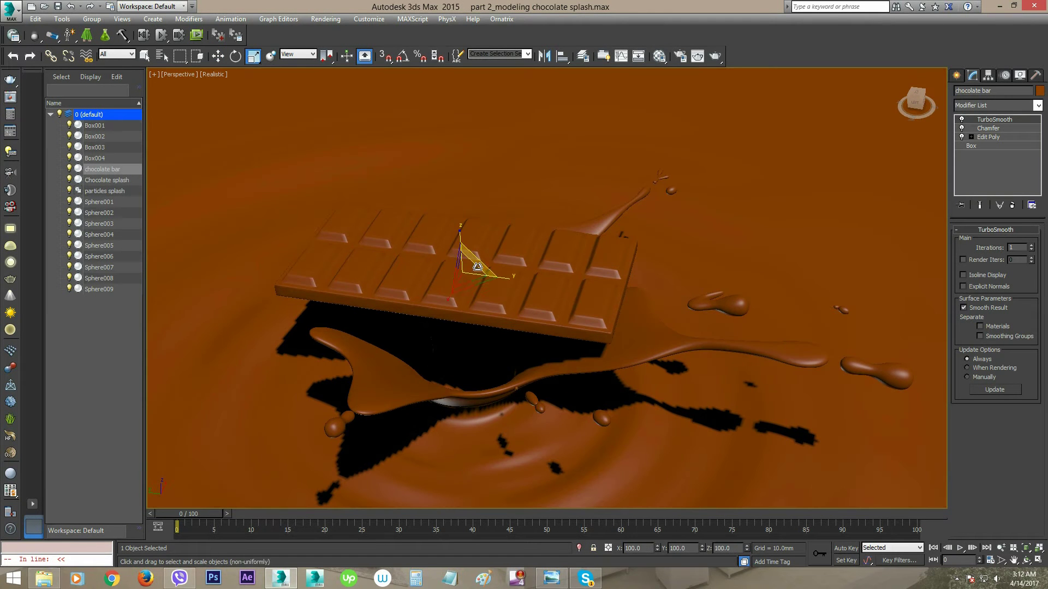
{"action": "left_click_drag", "start_coordinate": [464, 272], "coordinate": [443, 317]}
{"action": "key", "text": "e"}
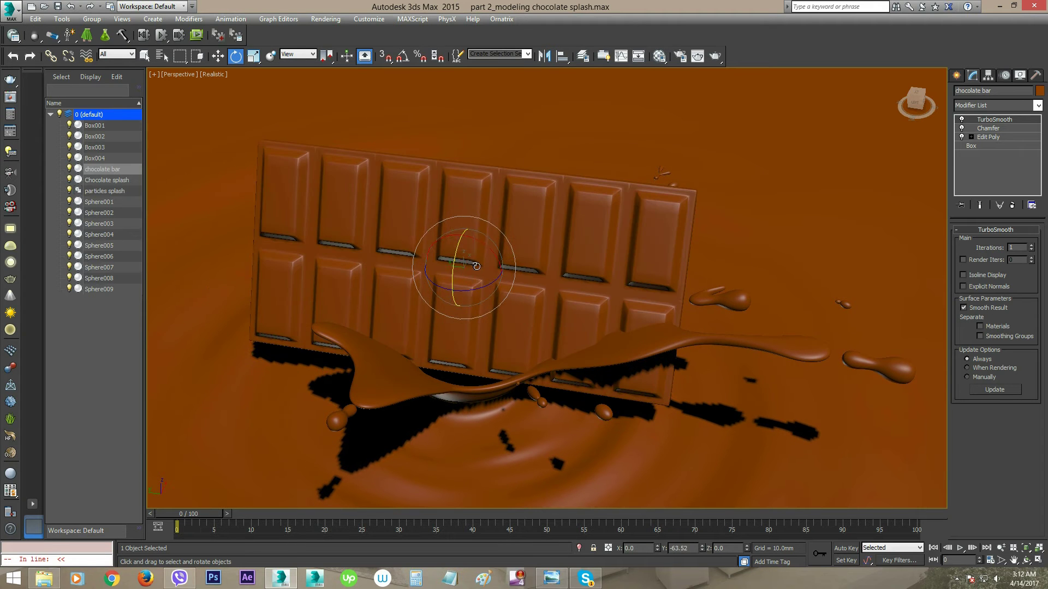
{"action": "left_click_drag", "start_coordinate": [481, 246], "coordinate": [456, 140]}
Move the tilted chocolate bar so its lower corner dips into the splash
{"action": "key", "text": "w"}
{"action": "middle_click_drag", "start_coordinate": [456, 140], "coordinate": [377, 238], "text": "alt"}
{"action": "middle_click_drag", "start_coordinate": [377, 237], "coordinate": [366, 292]}
{"action": "left_click_drag", "start_coordinate": [451, 207], "coordinate": [527, 132]}
{"action": "middle_click_drag", "start_coordinate": [411, 233], "coordinate": [496, 191], "text": "alt"}
{"action": "middle_click_drag", "start_coordinate": [496, 191], "coordinate": [449, 310]}
{"action": "key", "text": "r"}
{"action": "key", "text": "e"}
{"action": "key", "text": "w"}
{"action": "left_click_drag", "start_coordinate": [454, 280], "coordinate": [423, 280]}
{"action": "middle_click_drag", "start_coordinate": [409, 327], "coordinate": [406, 301], "text": "alt"}
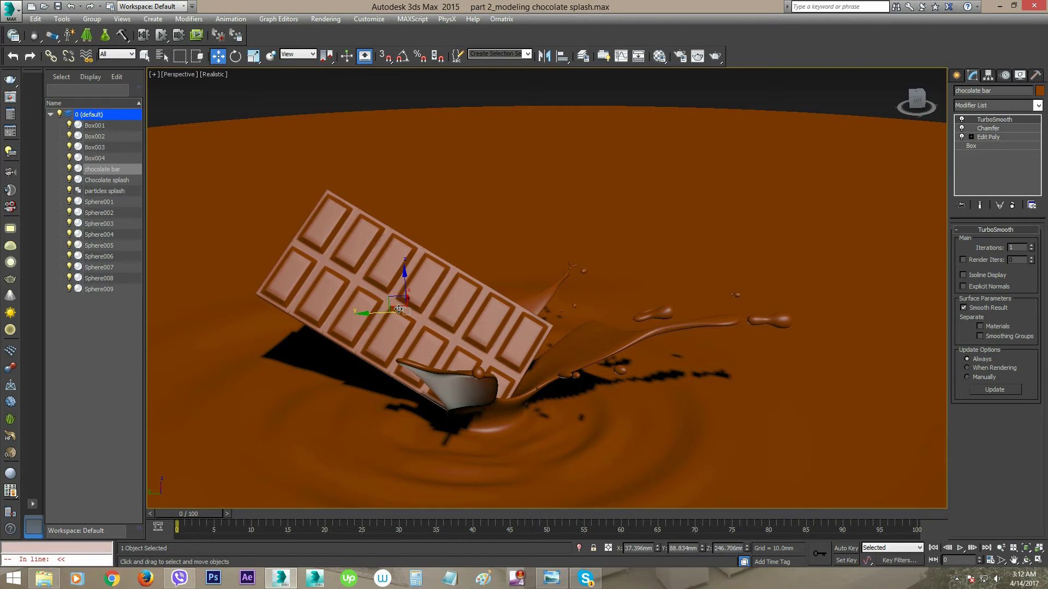
Rotate the chocolate bar to a steeper tilt and shift it to about Y 61.6 mm, Z 274.7 mm
{"action": "key", "text": "e"}
{"action": "left_click_drag", "start_coordinate": [438, 277], "coordinate": [414, 273]}
{"action": "key", "text": "w"}
{"action": "middle_click_drag", "start_coordinate": [414, 273], "coordinate": [450, 307], "text": "alt"}
{"action": "key", "text": "alt+z"}
{"action": "left_click_drag", "start_coordinate": [450, 306], "coordinate": [495, 309]}
{"action": "key", "text": "e"}
{"action": "left_click_drag", "start_coordinate": [448, 249], "coordinate": [444, 244]}
Sink the chocolate bar into the splash centre at about X 59 mm, Y 61.6 mm, Z 262 mm, and clear the selection
{"action": "key", "text": "w"}
{"action": "middle_click_drag", "start_coordinate": [443, 249], "coordinate": [386, 315], "text": "alt"}
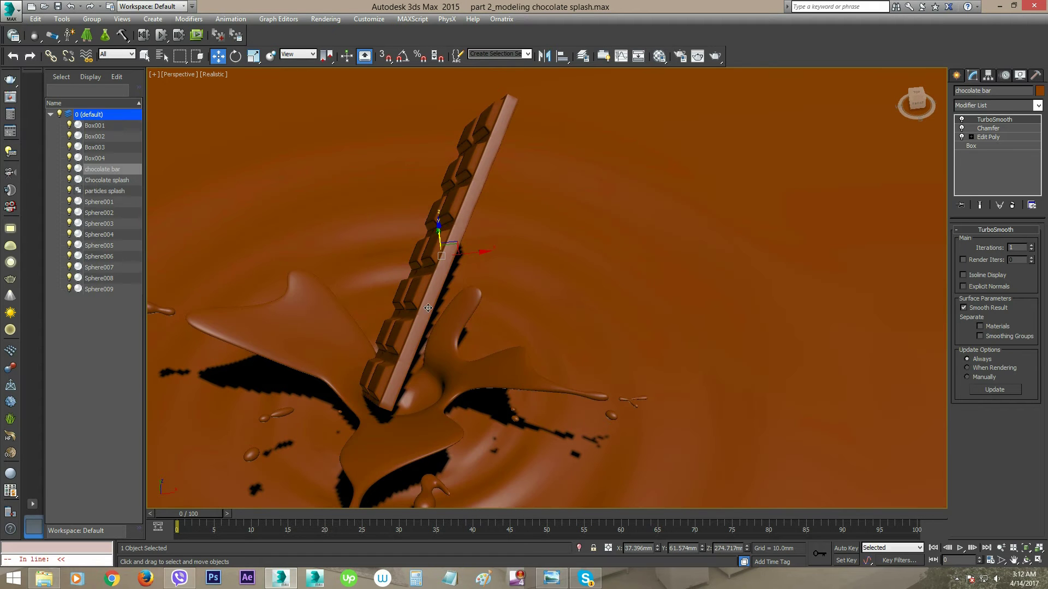
{"action": "left_click_drag", "start_coordinate": [468, 255], "coordinate": [495, 270]}
{"action": "middle_click_drag", "start_coordinate": [495, 270], "coordinate": [465, 223], "text": "alt"}
{"action": "left_click_drag", "start_coordinate": [463, 220], "coordinate": [462, 233]}
{"action": "middle_click_drag", "start_coordinate": [462, 234], "coordinate": [346, 365], "text": "alt"}
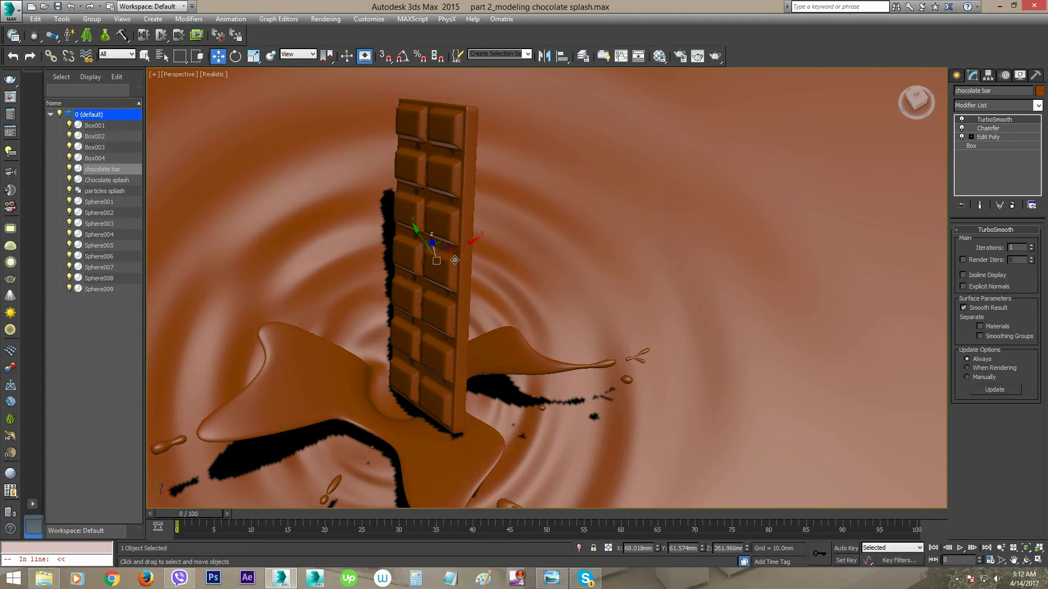
{"action": "left_click_drag", "start_coordinate": [461, 249], "coordinate": [450, 253]}
{"action": "middle_click_drag", "start_coordinate": [451, 254], "coordinate": [504, 303], "text": "alt"}
{"action": "scroll", "coordinate": [504, 303], "scroll_direction": "down", "scroll_amount": 3}
{"action": "left_click_drag", "start_coordinate": [504, 303], "coordinate": [501, 295]}
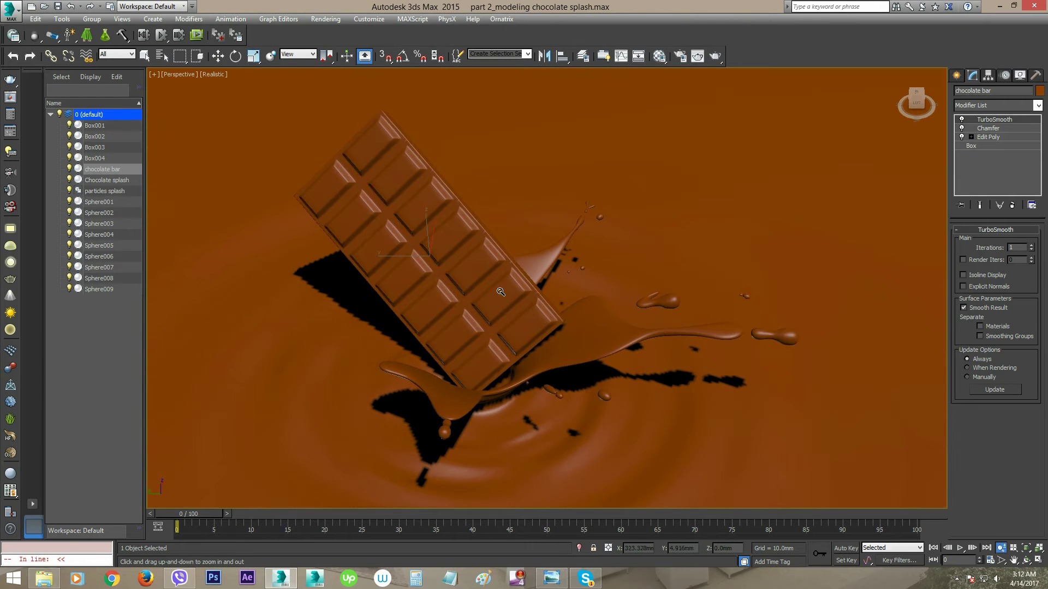
{"action": "key", "text": "w"}
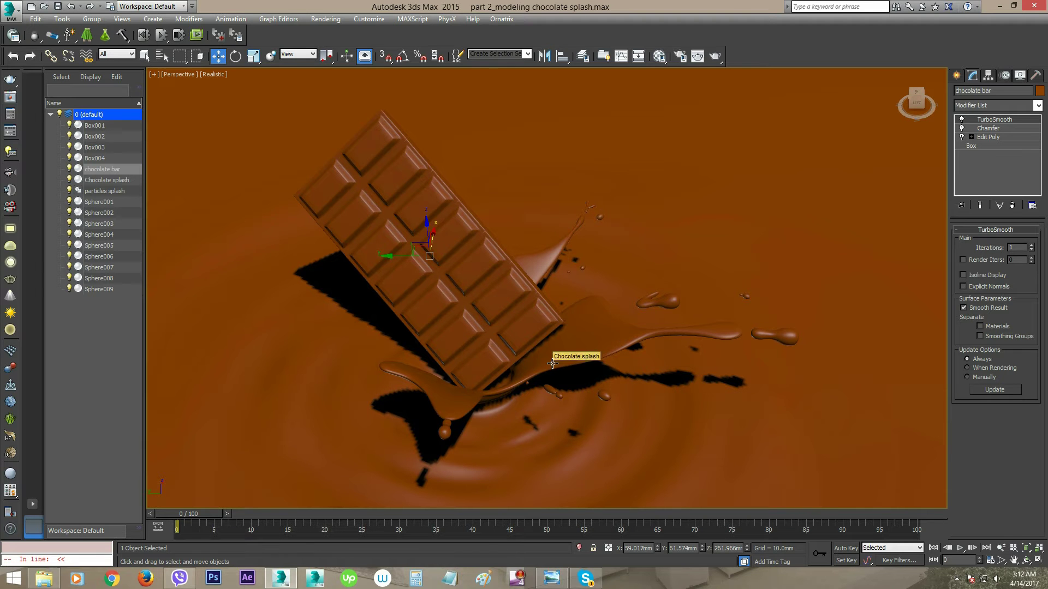
{"action": "key", "text": "ctrl+d"}
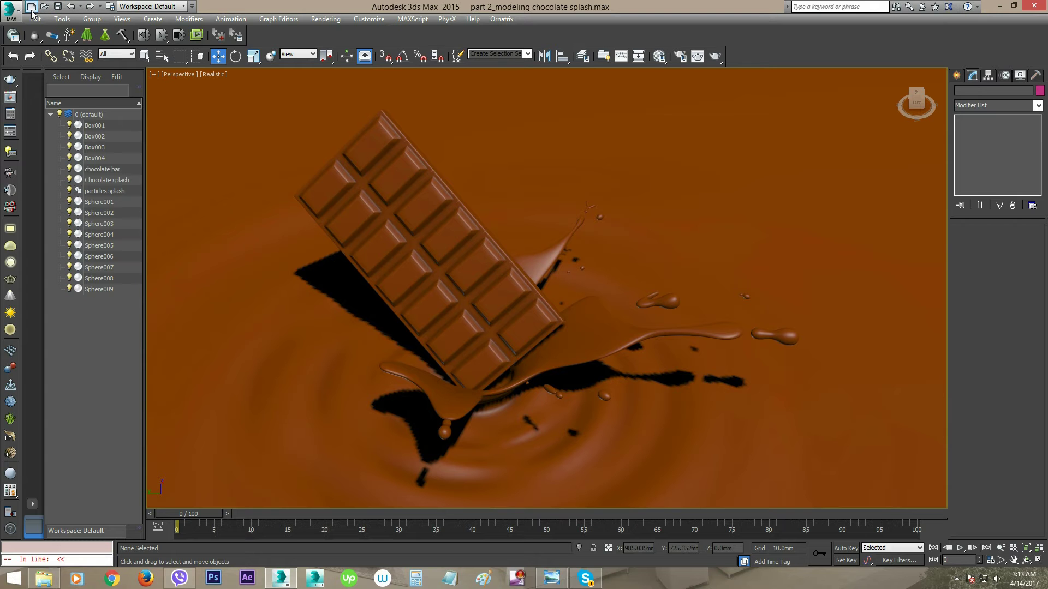
Save a copy of the scene as part 2_render in the for upload folder
{"action": "left_click", "coordinate": [12, 11]}
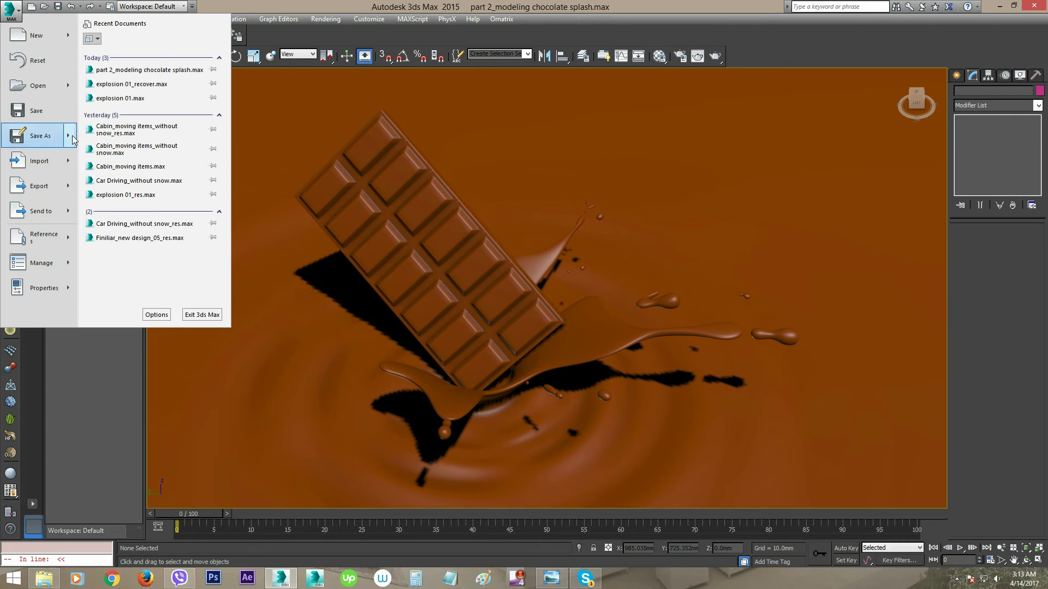
{"action": "mouse_move", "coordinate": [73, 140]}
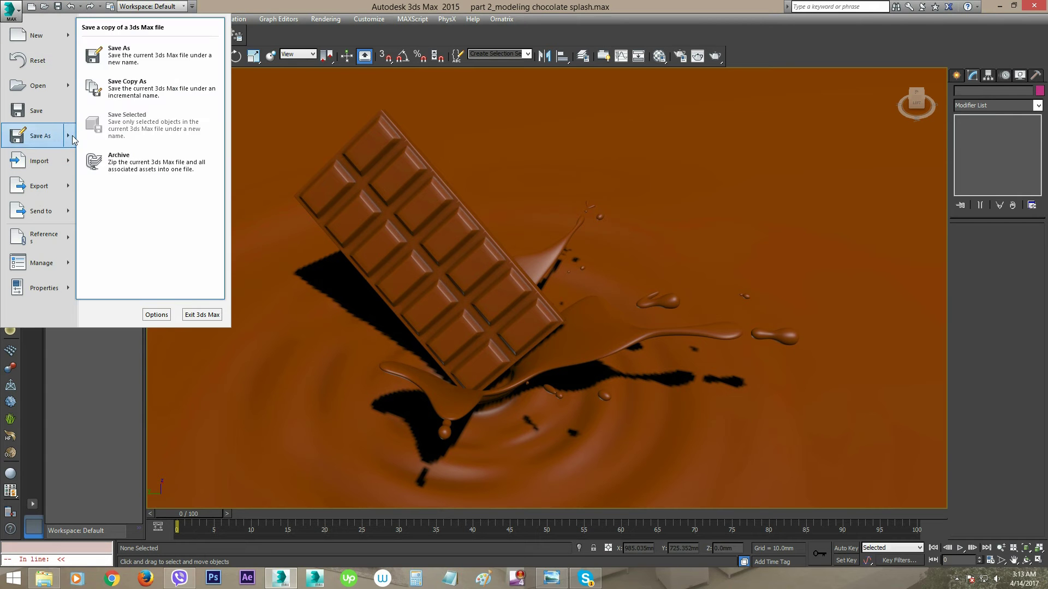
{"action": "left_click", "coordinate": [125, 101]}
{"action": "left_click", "coordinate": [235, 328]}
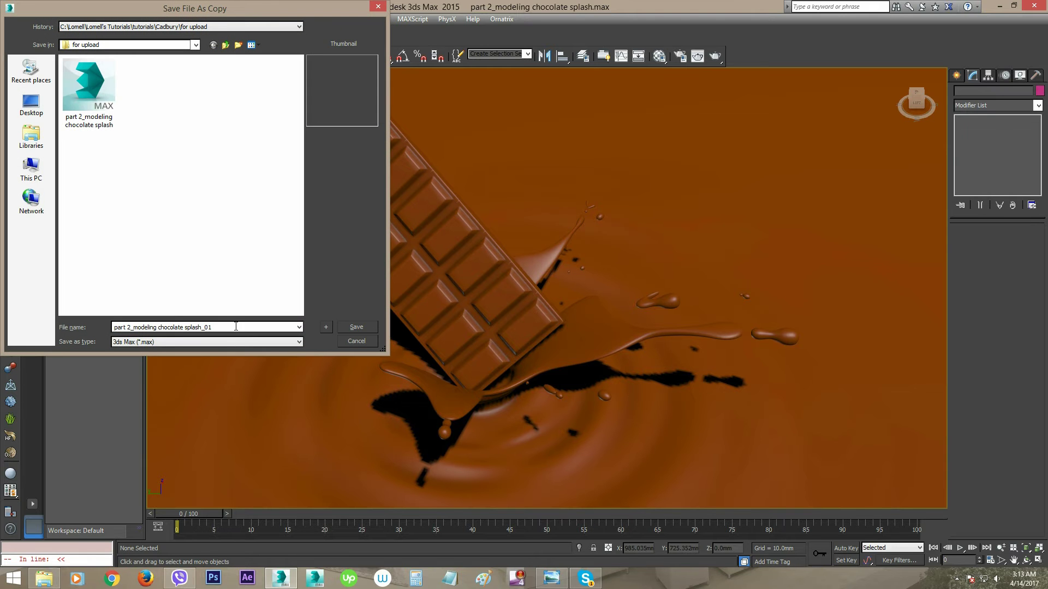
{"action": "key", "text": "BackSpace"}
{"action": "key", "text": "BackSpace"}
{"action": "key", "text": "BackSpace"}
{"action": "key", "text": "BackSpace"}
{"action": "key", "text": "BackSpace"}
{"action": "key", "text": "BackSpace"}
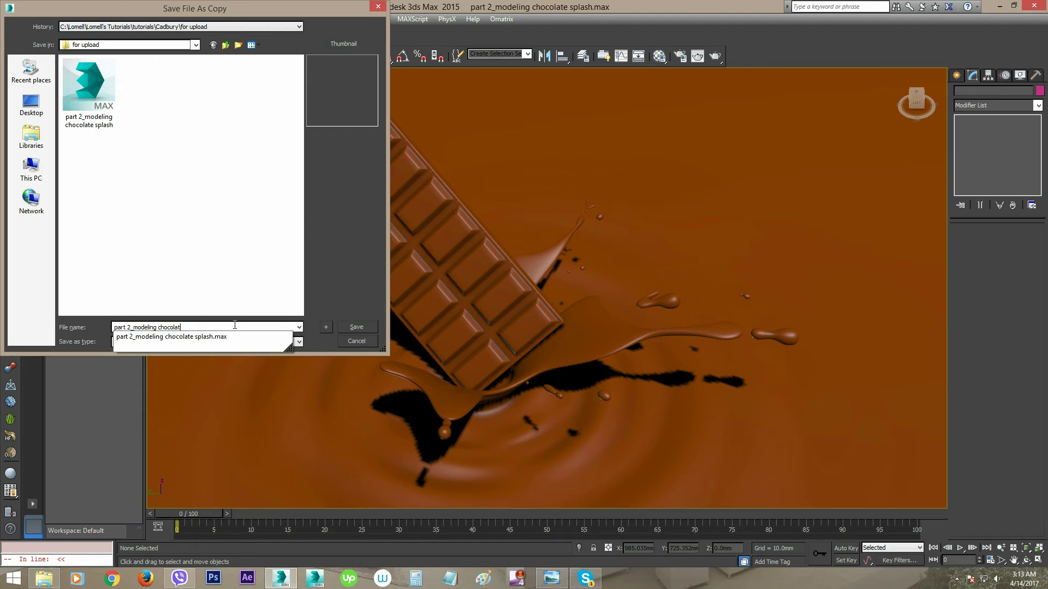
{"action": "key", "text": "BackSpace"}
{"action": "key", "text": "BackSpace"}
{"action": "key", "text": "BackSpace"}
{"action": "key", "text": "BackSpace"}
{"action": "key", "text": "BackSpace"}
{"action": "key", "text": "BackSpace"}
{"action": "key", "text": "BackSpace"}
{"action": "key", "text": "BackSpace"}
{"action": "key", "text": "BackSpace"}
{"action": "key", "text": "BackSpace"}
{"action": "key", "text": "BackSpace"}
{"action": "key", "text": "BackSpace"}
{"action": "type", "text": "render"}
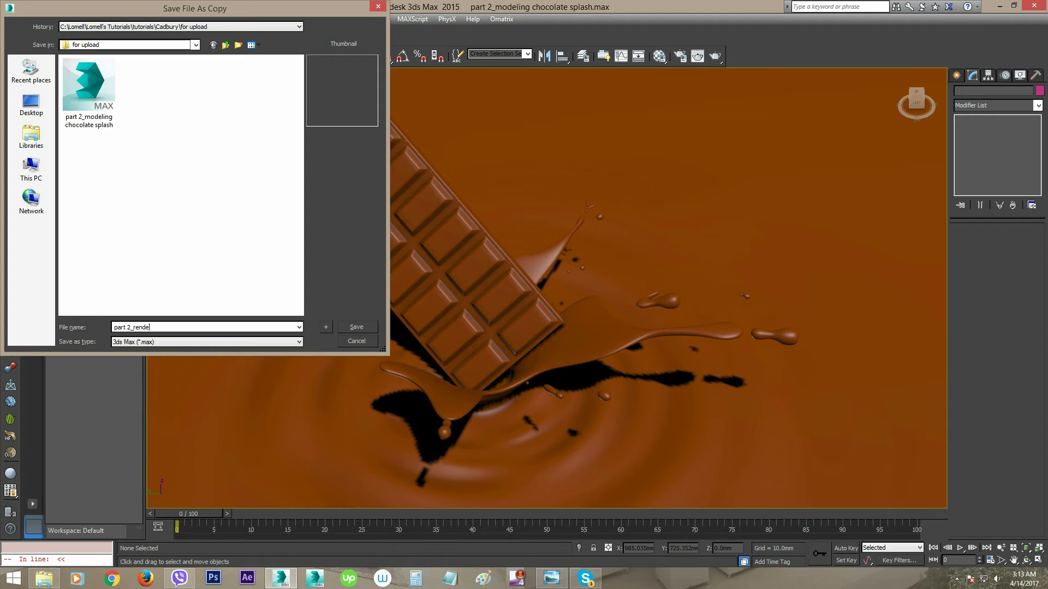
{"action": "left_click", "coordinate": [355, 327]}
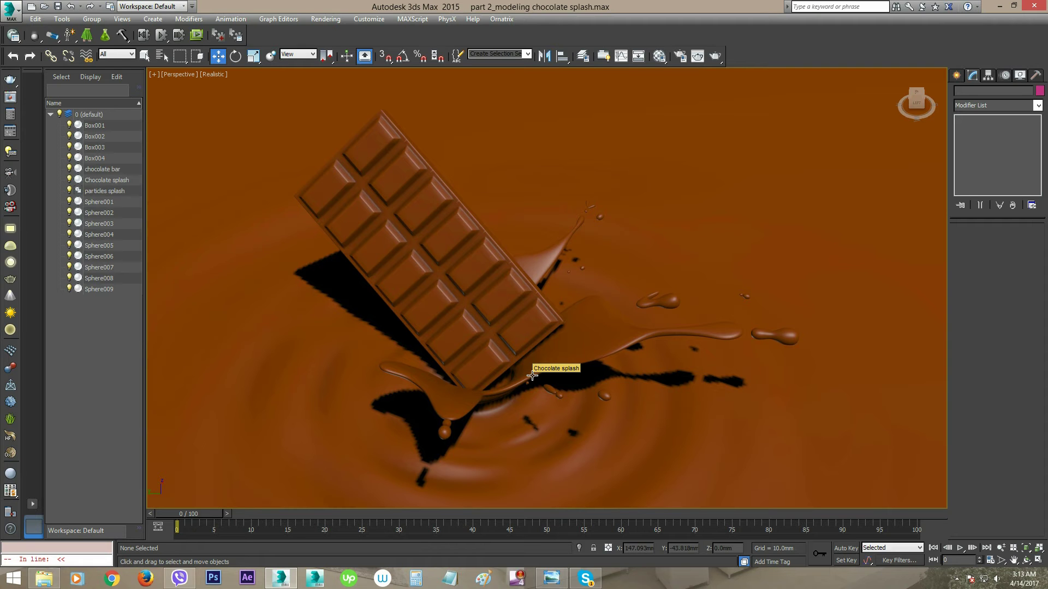
Show the safe frame in the Perspective viewport
{"action": "key", "text": "shift+f"}
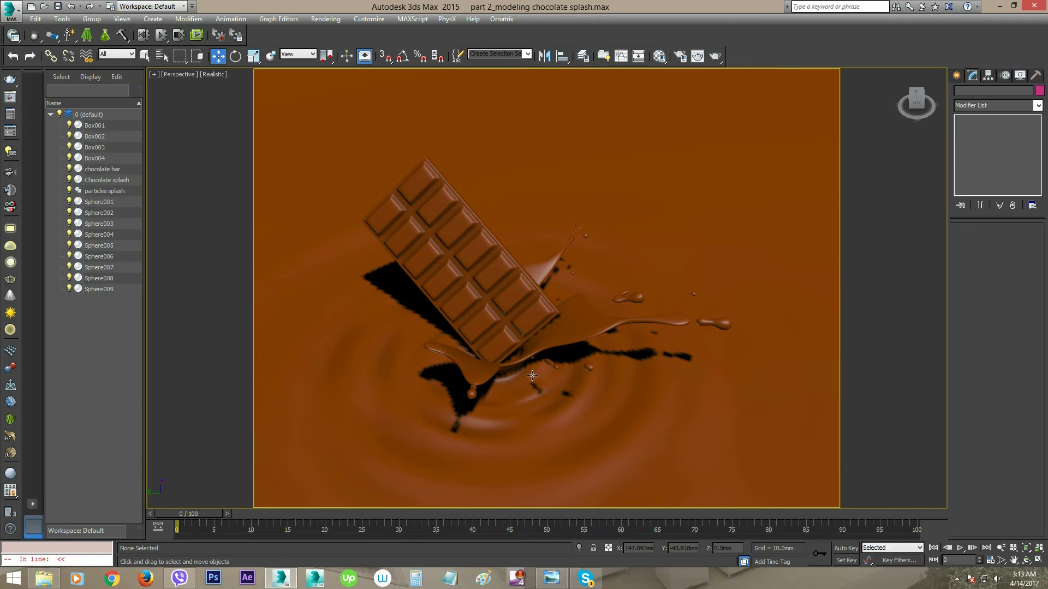
Try a render output height of 800 with the width kept at 640 in the render setup
{"action": "key", "text": "F10"}
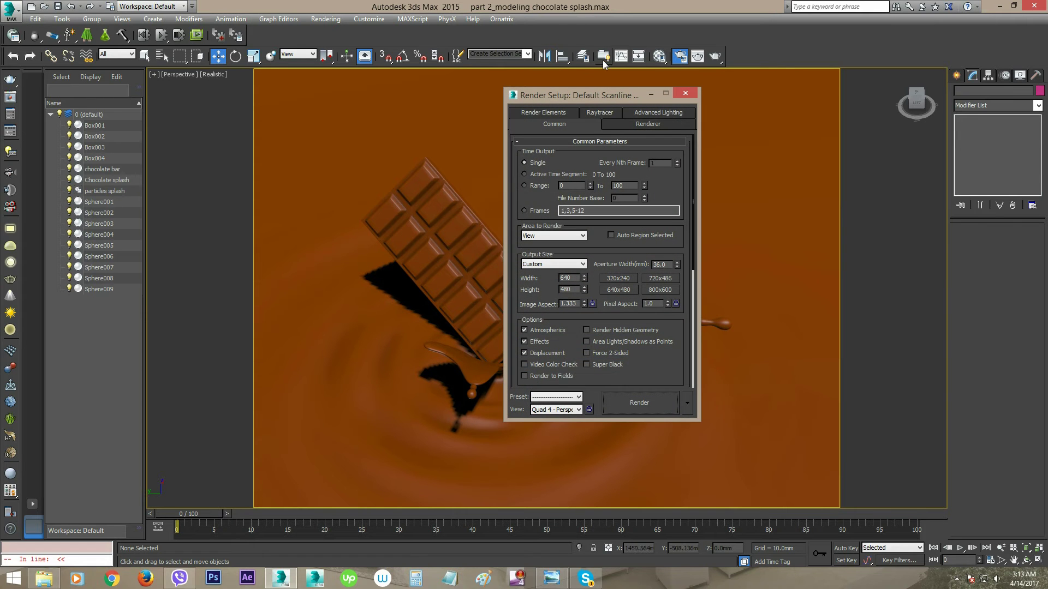
{"action": "left_click_drag", "start_coordinate": [577, 97], "coordinate": [716, 117]}
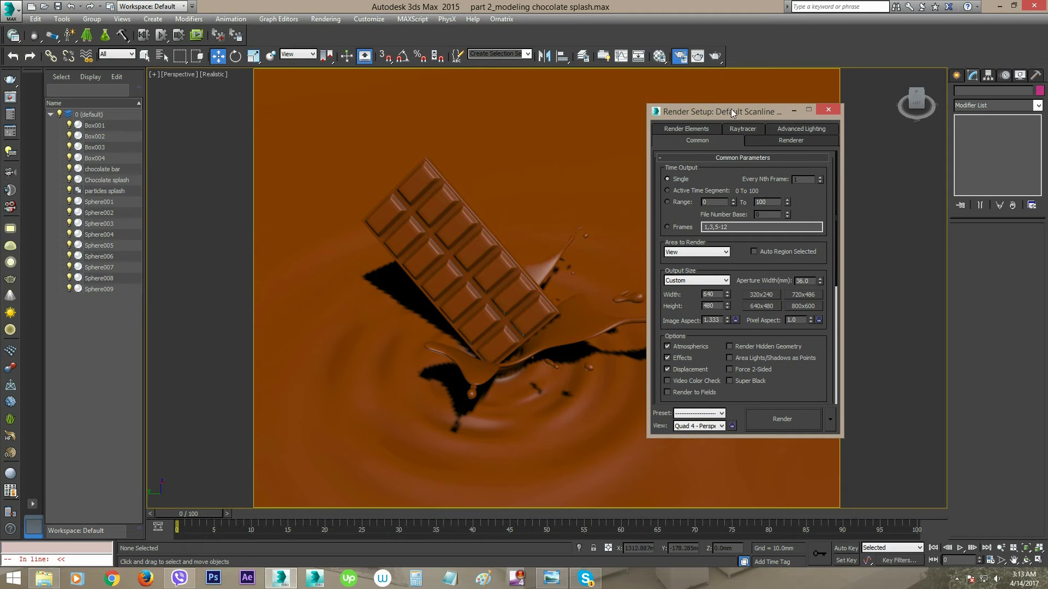
{"action": "left_click_drag", "start_coordinate": [670, 297], "coordinate": [669, 284]}
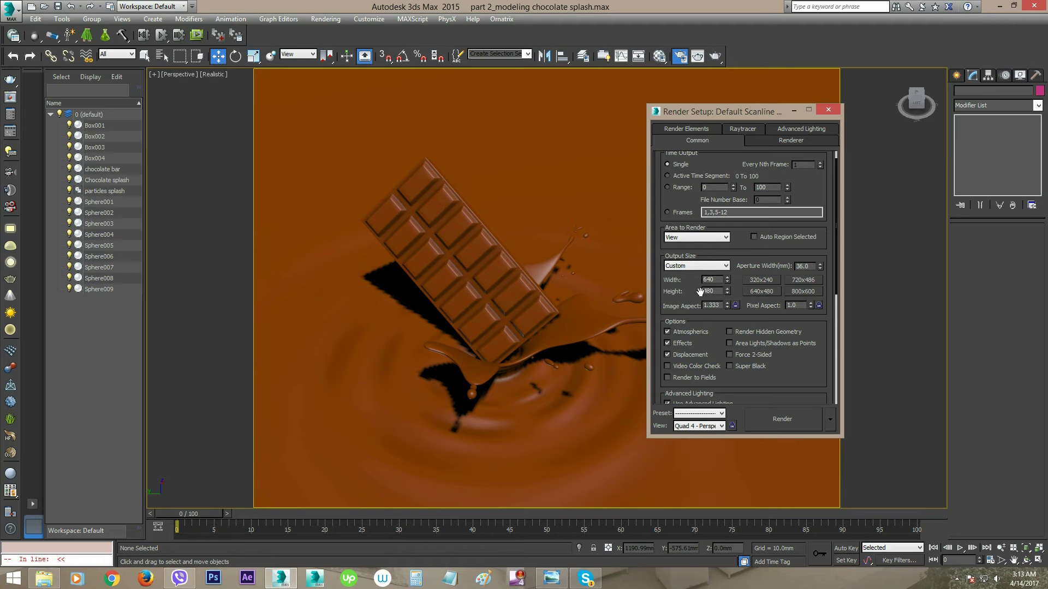
{"action": "left_click_drag", "start_coordinate": [715, 289], "coordinate": [692, 288]}
{"action": "type", "text": "800"}
{"action": "key", "text": "Return"}
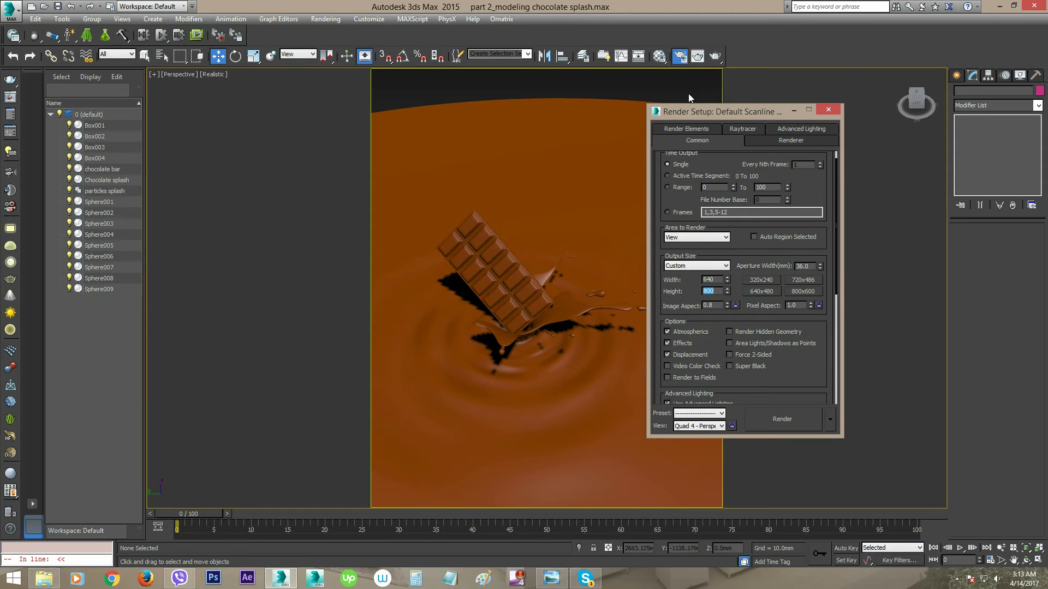
Set the render output size back to the 640x480 preset and close the render setup
{"action": "left_click_drag", "start_coordinate": [682, 114], "coordinate": [690, 113]}
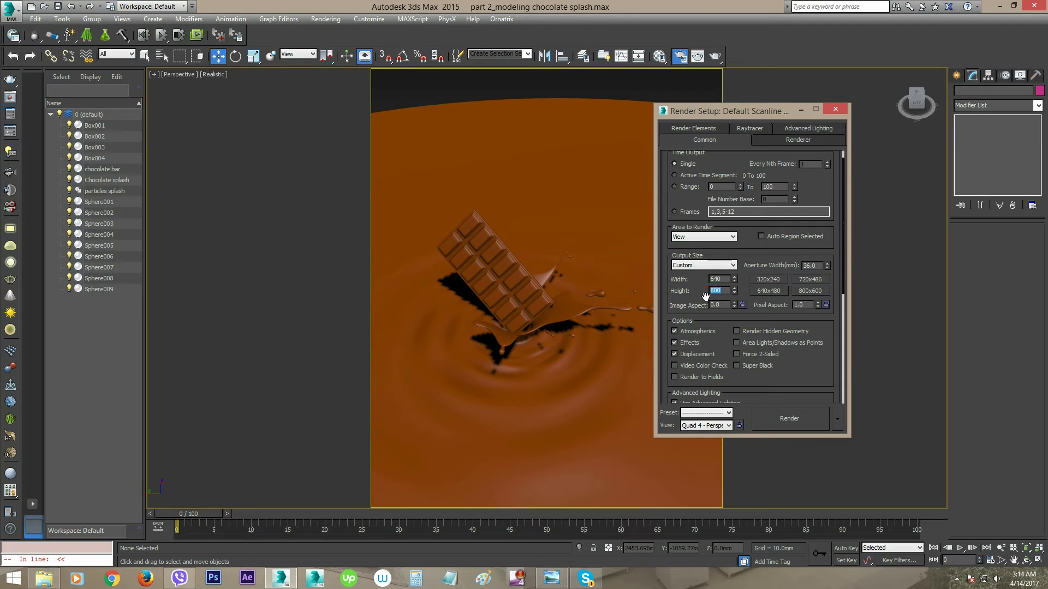
{"action": "left_click", "coordinate": [767, 289]}
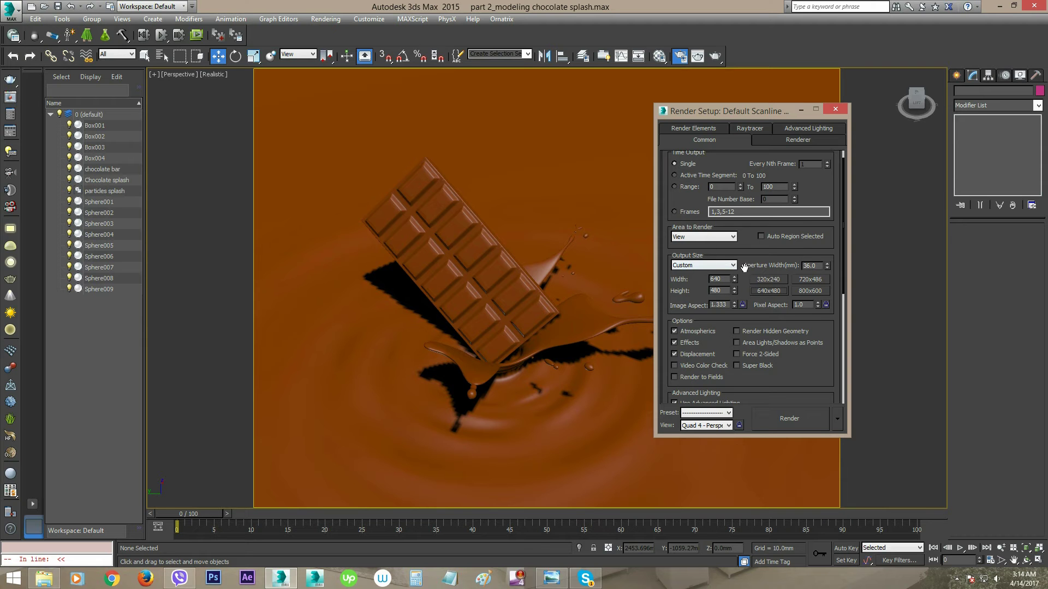
{"action": "left_click", "coordinate": [840, 110]}
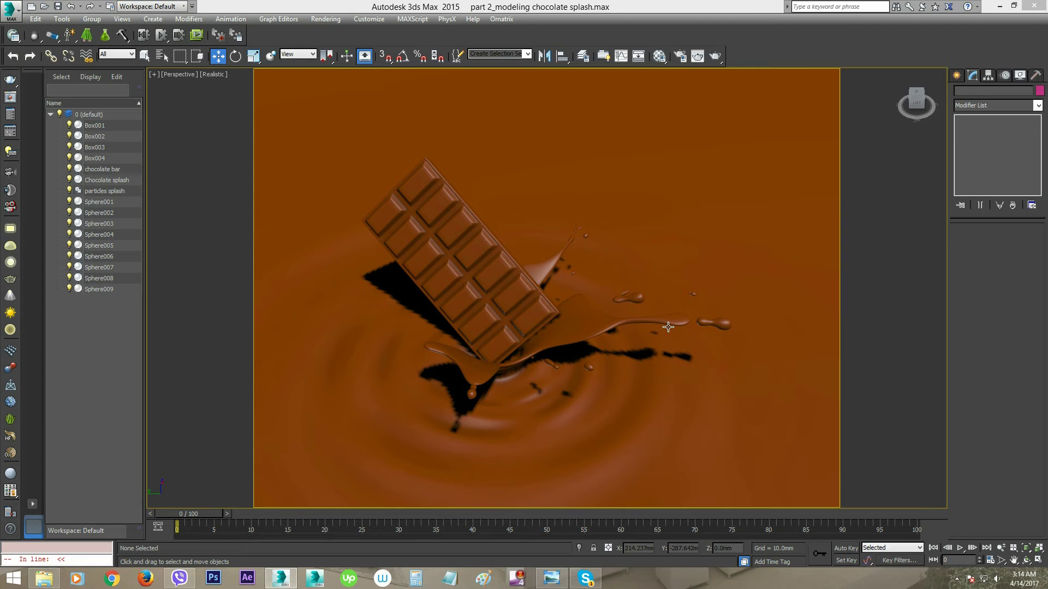
Frame the chocolate bar and splash more tightly within the safe frame and create a camera from the Perspective view
{"action": "left_click", "coordinate": [956, 76]}
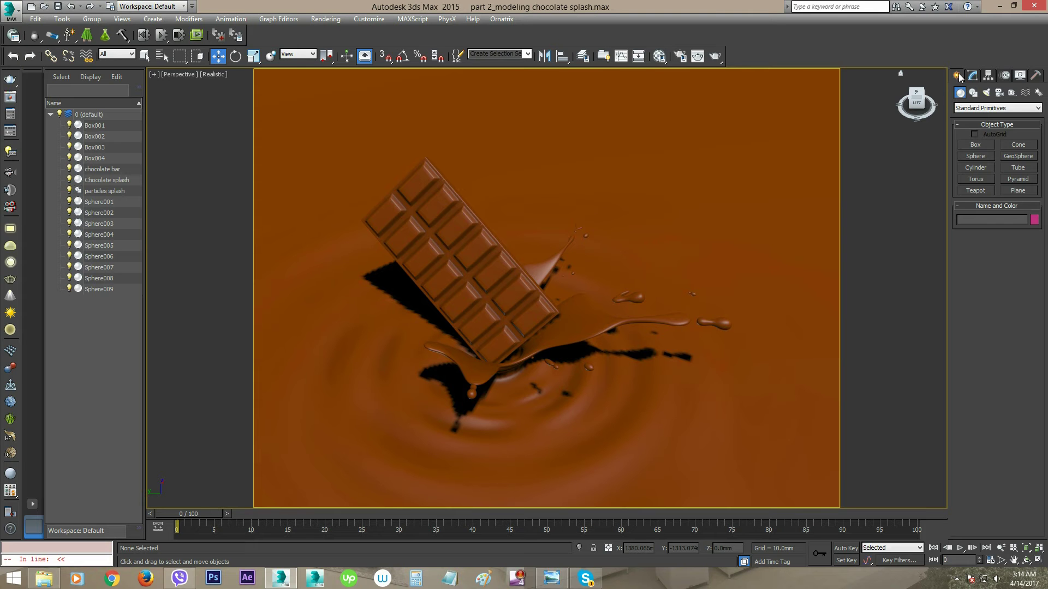
{"action": "left_click", "coordinate": [999, 93]}
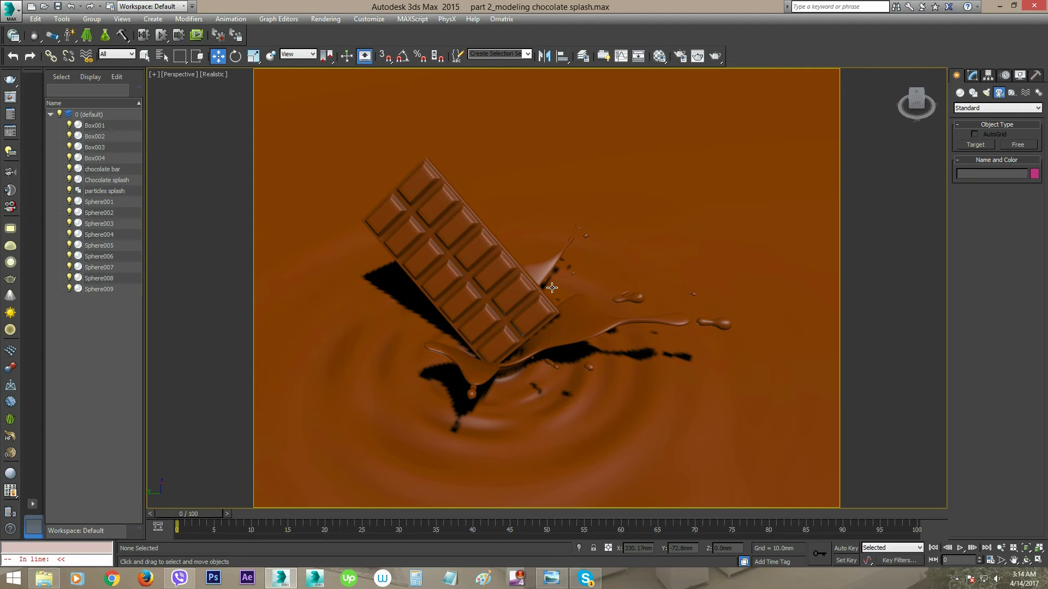
{"action": "scroll", "coordinate": [552, 288], "scroll_direction": "up", "scroll_amount": 2}
{"action": "key", "text": "alt+z"}
{"action": "middle_click_drag", "start_coordinate": [559, 294], "coordinate": [545, 277], "text": "alt"}
{"action": "scroll", "coordinate": [550, 280], "scroll_direction": "up", "scroll_amount": 2}
{"action": "left_click_drag", "start_coordinate": [547, 278], "coordinate": [551, 311]}
{"action": "middle_click_drag", "start_coordinate": [550, 310], "coordinate": [546, 288]}
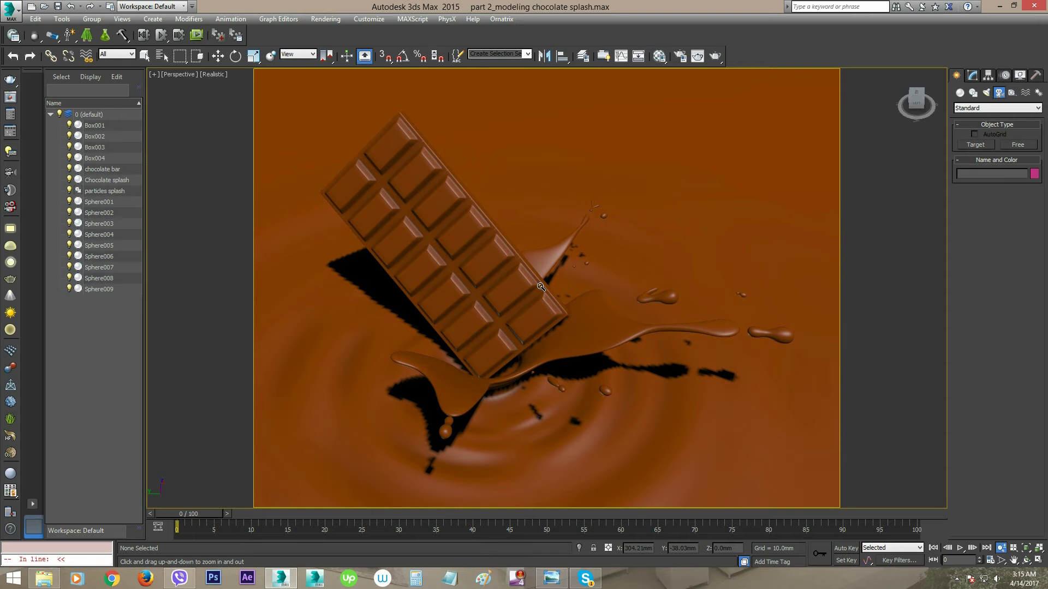
{"action": "key", "text": "ctrl+c"}
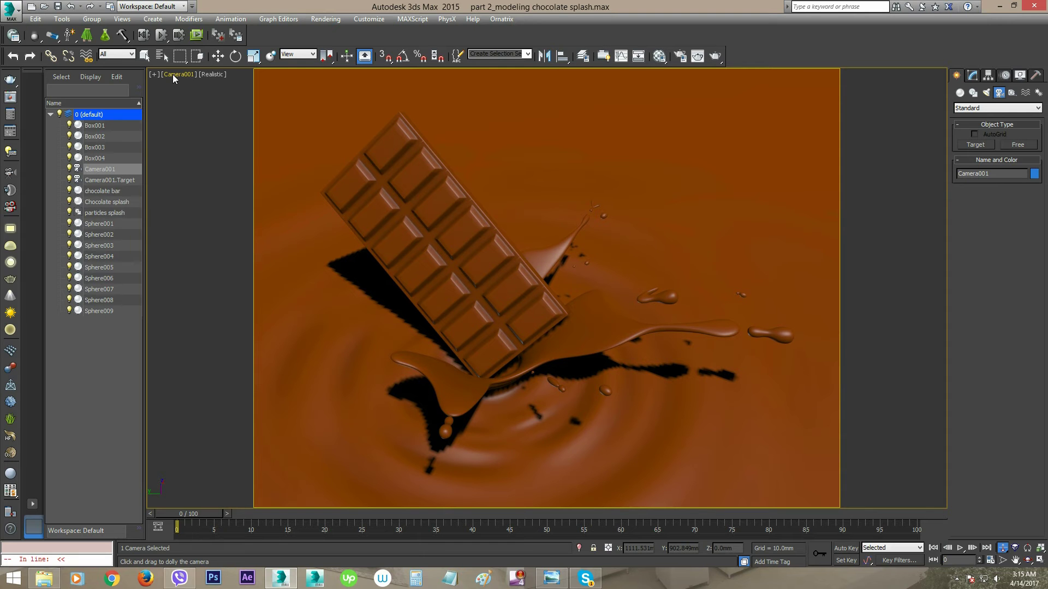
{"action": "key", "text": "w"}
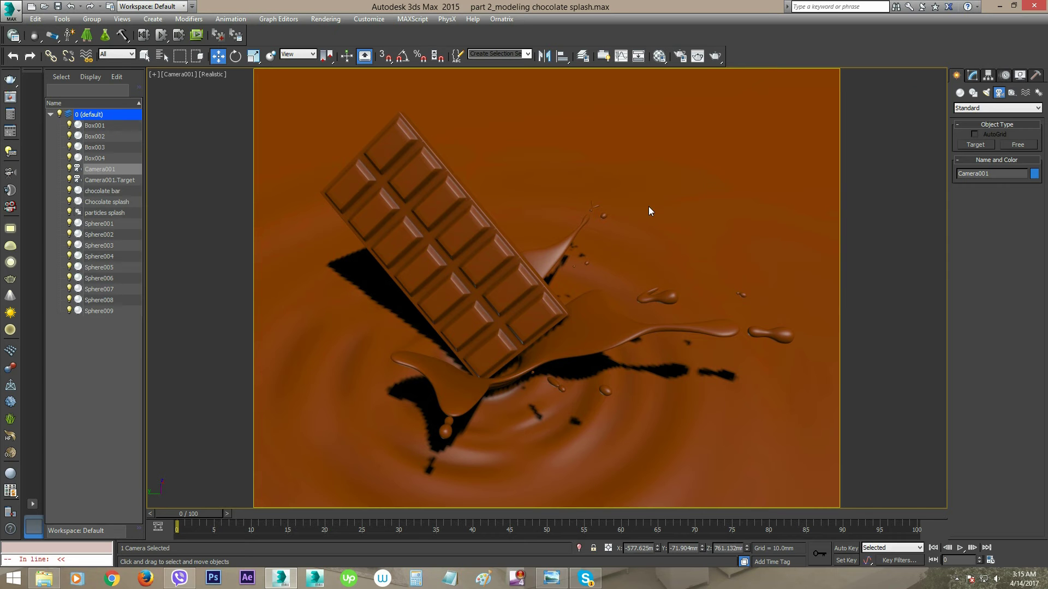
Return to the Perspective view and examine the new camera's position and field of view around the chocolate bar
{"action": "key", "text": "p"}
{"action": "middle_click_drag", "start_coordinate": [601, 251], "coordinate": [632, 269], "text": "alt"}
{"action": "scroll", "coordinate": [632, 269], "scroll_direction": "down", "scroll_amount": 1}
{"action": "scroll", "coordinate": [632, 269], "scroll_direction": "down", "scroll_amount": 5}
{"action": "middle_click_drag", "start_coordinate": [645, 316], "coordinate": [680, 271], "text": "alt"}
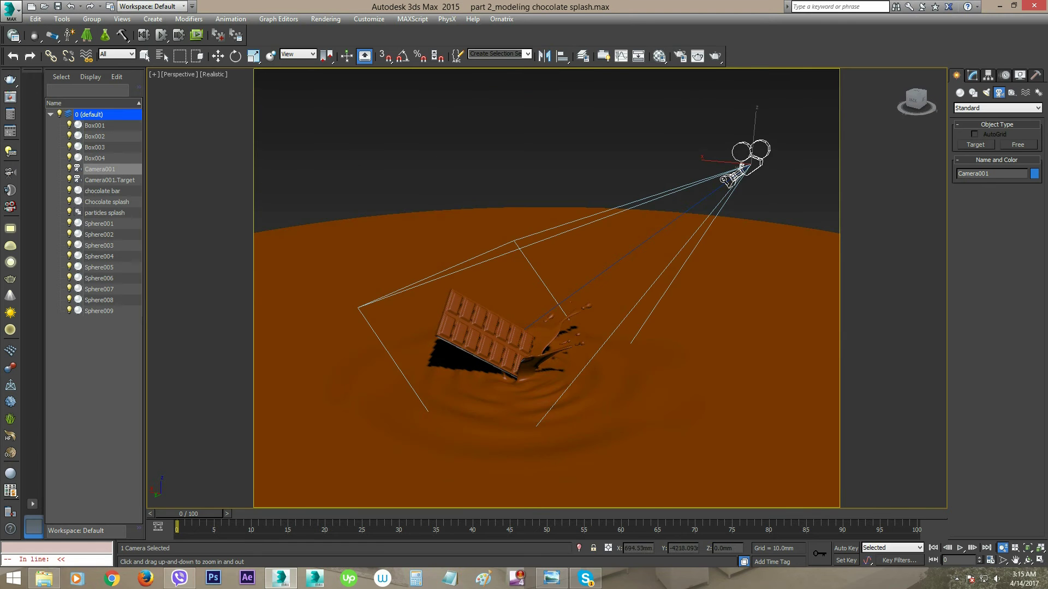
{"action": "middle_click_drag", "start_coordinate": [678, 236], "coordinate": [673, 242], "text": "alt"}
{"action": "middle_click_drag", "start_coordinate": [722, 189], "coordinate": [708, 194]}
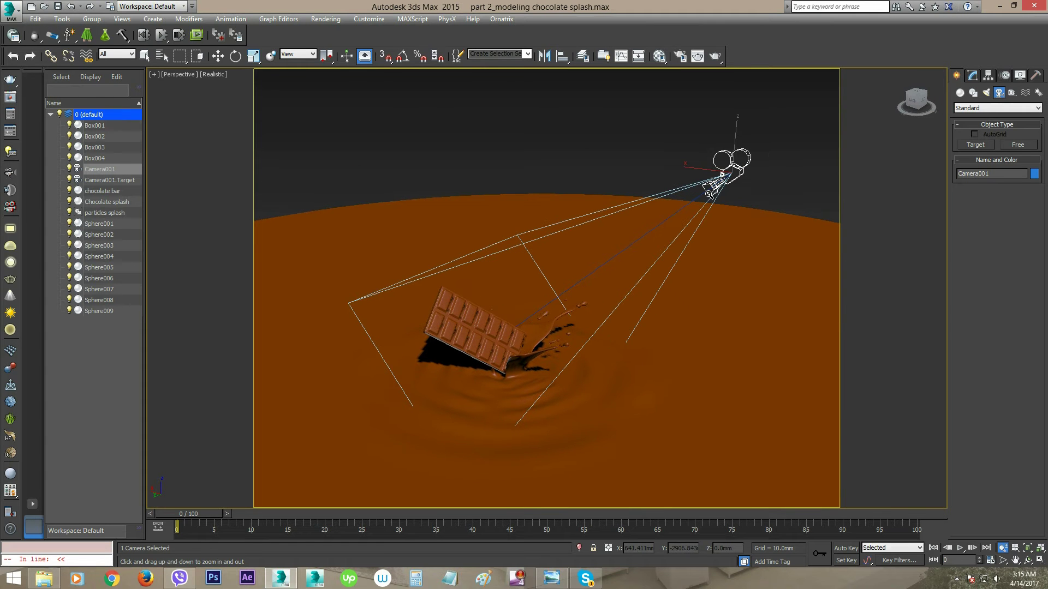
{"action": "key", "text": "w"}
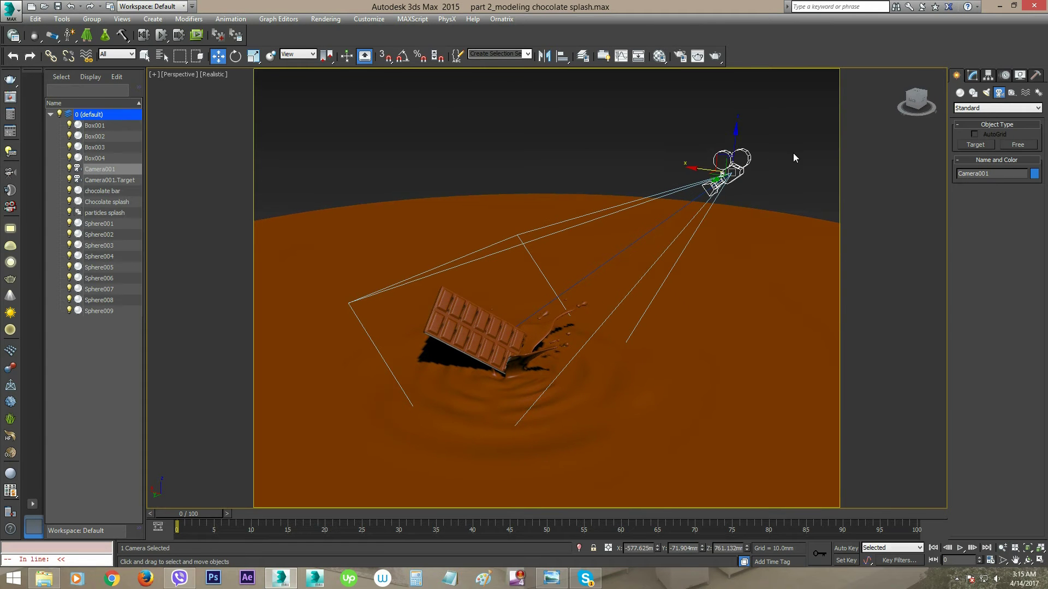
Select the camera above the splash and look through it in the viewport
{"action": "left_click", "coordinate": [181, 77]}
{"action": "mouse_move", "coordinate": [205, 88]}
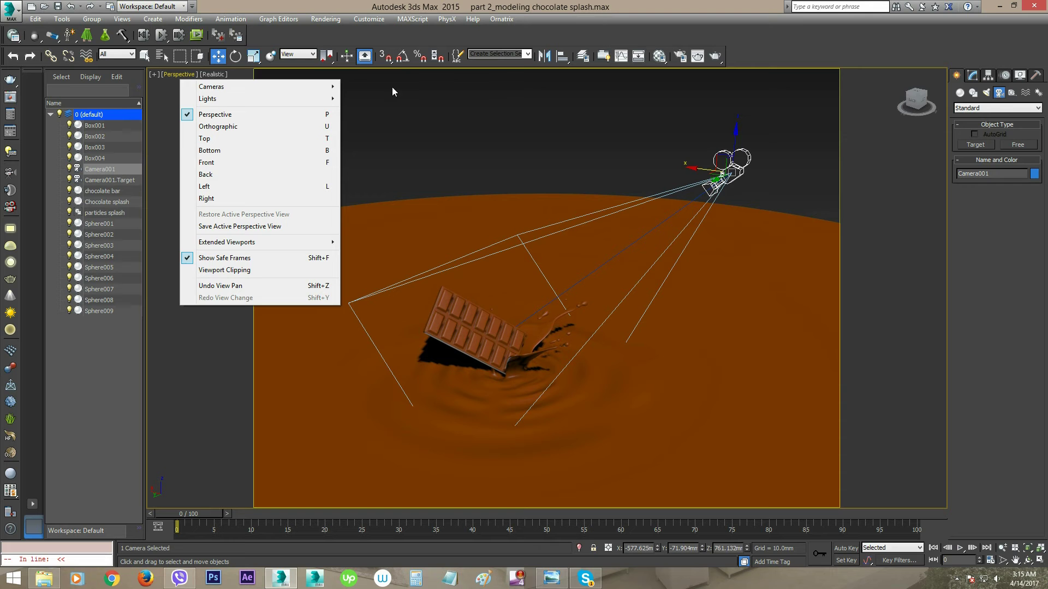
{"action": "left_click", "coordinate": [600, 129]}
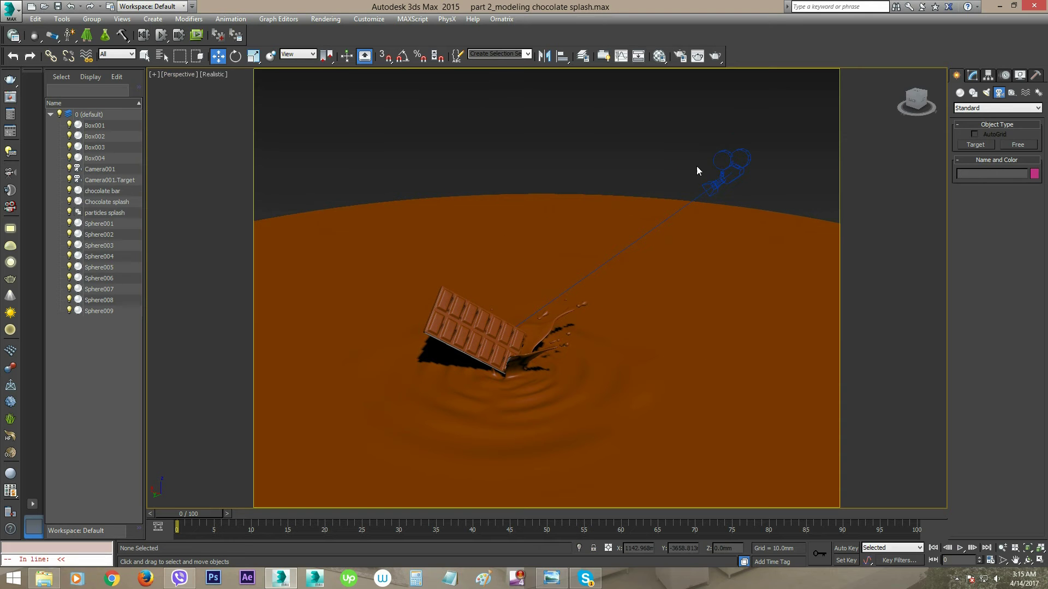
{"action": "left_click", "coordinate": [739, 166]}
{"action": "key", "text": "c"}
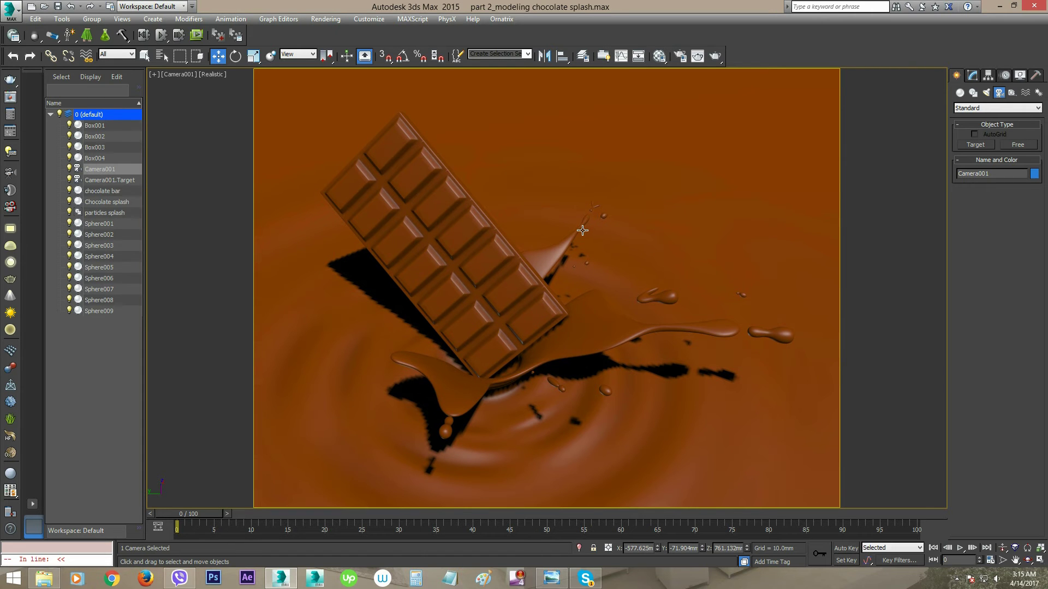
Place a photometric Free Light beside the splash in the Perspective view, accepting the recommended Logarithmic Exposure Control
{"action": "key", "text": "p"}
{"action": "scroll", "coordinate": [577, 267], "scroll_direction": "down", "scroll_amount": 5}
{"action": "middle_click_drag", "start_coordinate": [575, 272], "coordinate": [647, 274], "text": "alt"}
{"action": "left_click", "coordinate": [723, 186]}
{"action": "scroll", "coordinate": [578, 267], "scroll_direction": "down", "scroll_amount": 3}
{"action": "scroll", "coordinate": [627, 274], "scroll_direction": "up", "scroll_amount": 4}
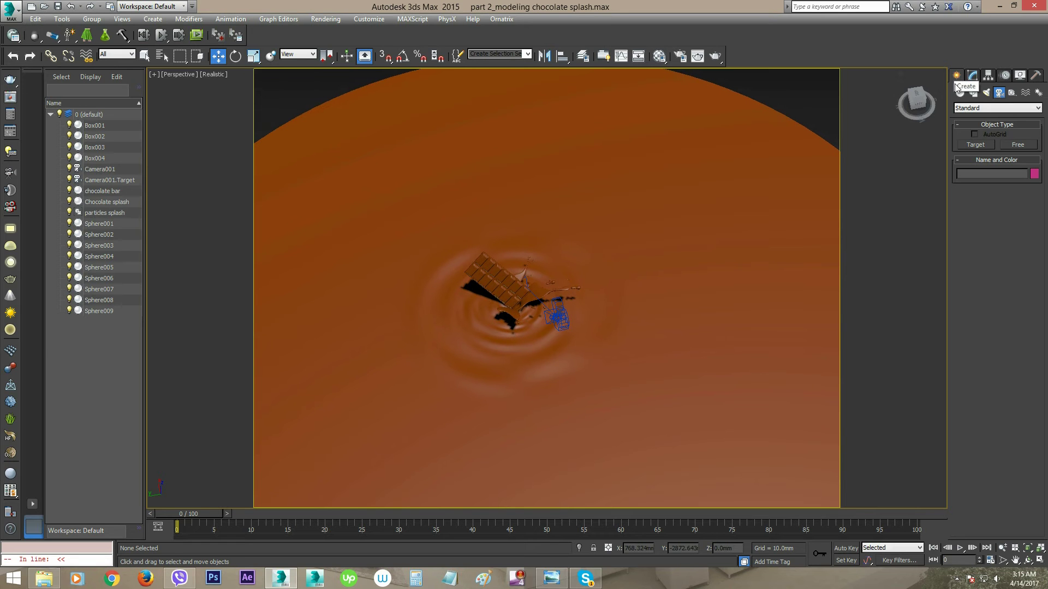
{"action": "left_click", "coordinate": [990, 94]}
{"action": "middle_click_drag", "start_coordinate": [714, 217], "coordinate": [832, 212], "text": "alt"}
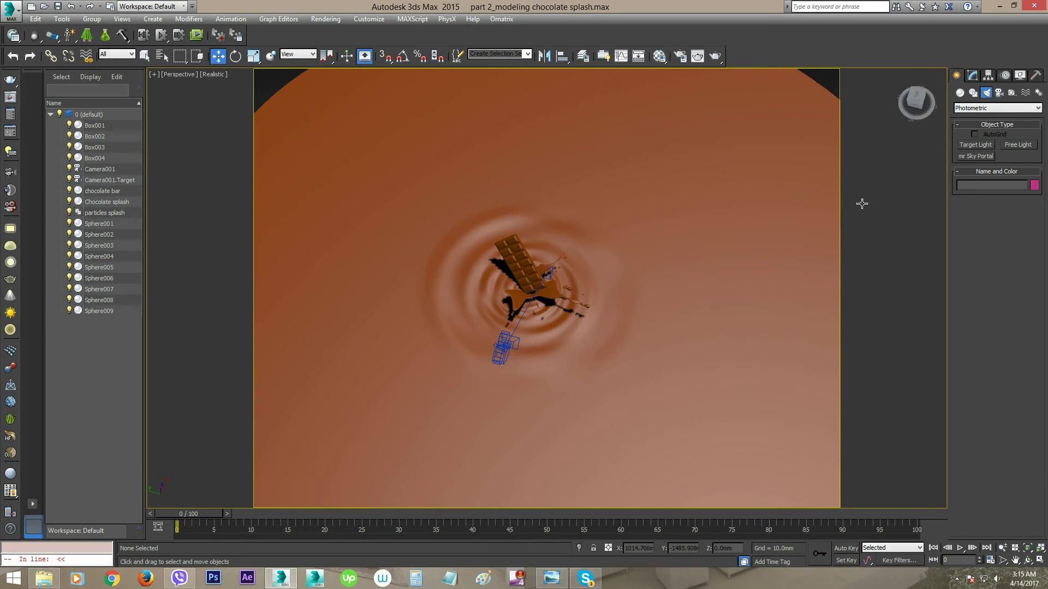
{"action": "left_click", "coordinate": [1016, 144]}
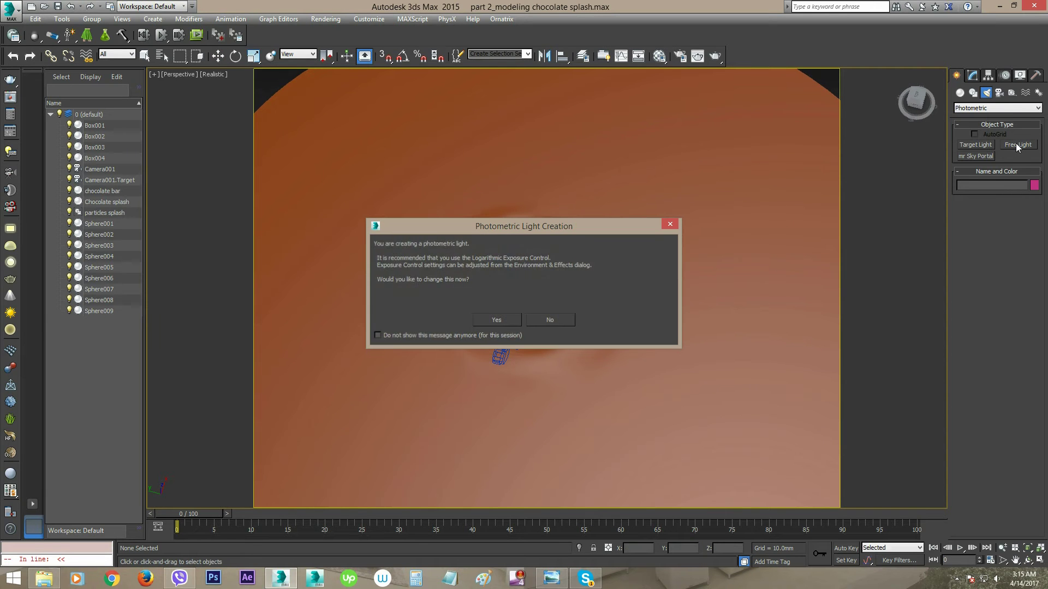
{"action": "left_click", "coordinate": [512, 320]}
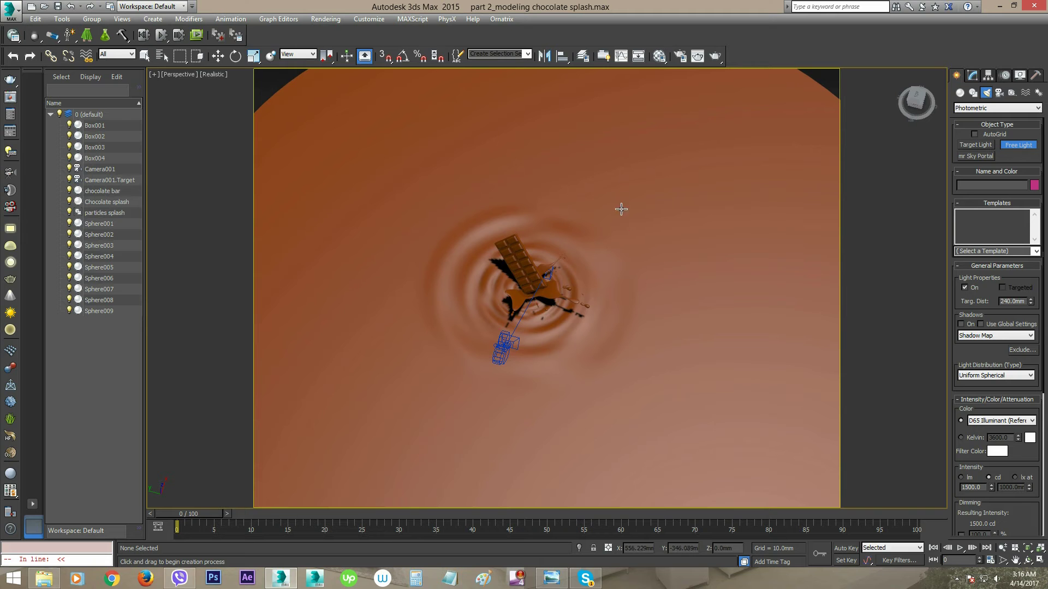
{"action": "left_click", "coordinate": [611, 231]}
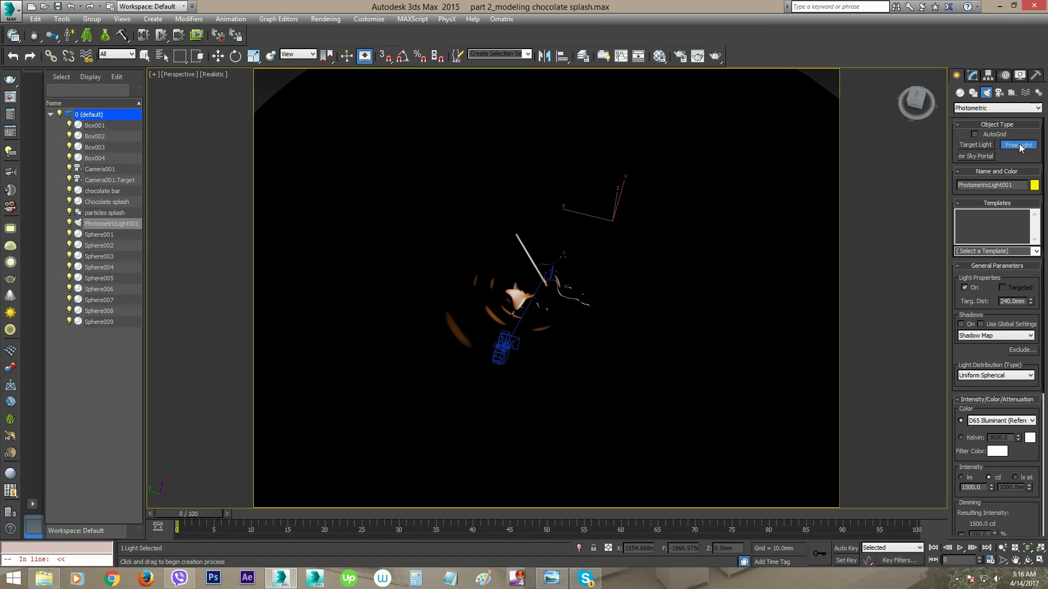
Raise the light and move it to one side of the chocolate bar, at about X 74, Y 538, Z 555 mm
{"action": "key", "text": "w"}
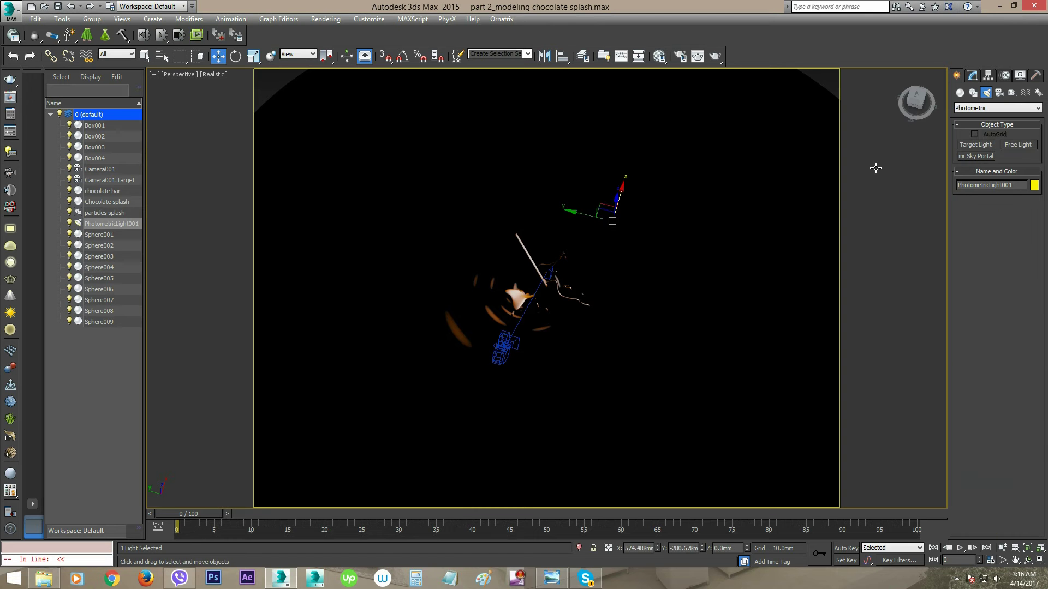
{"action": "middle_click_drag", "start_coordinate": [708, 241], "coordinate": [612, 214], "text": "alt"}
{"action": "left_click_drag", "start_coordinate": [611, 213], "coordinate": [611, 109]}
{"action": "middle_click_drag", "start_coordinate": [611, 109], "coordinate": [626, 222], "text": "alt"}
{"action": "left_click_drag", "start_coordinate": [638, 201], "coordinate": [483, 72]}
{"action": "middle_click_drag", "start_coordinate": [483, 72], "coordinate": [580, 226], "text": "alt"}
{"action": "scroll", "coordinate": [594, 237], "scroll_direction": "up", "scroll_amount": 4}
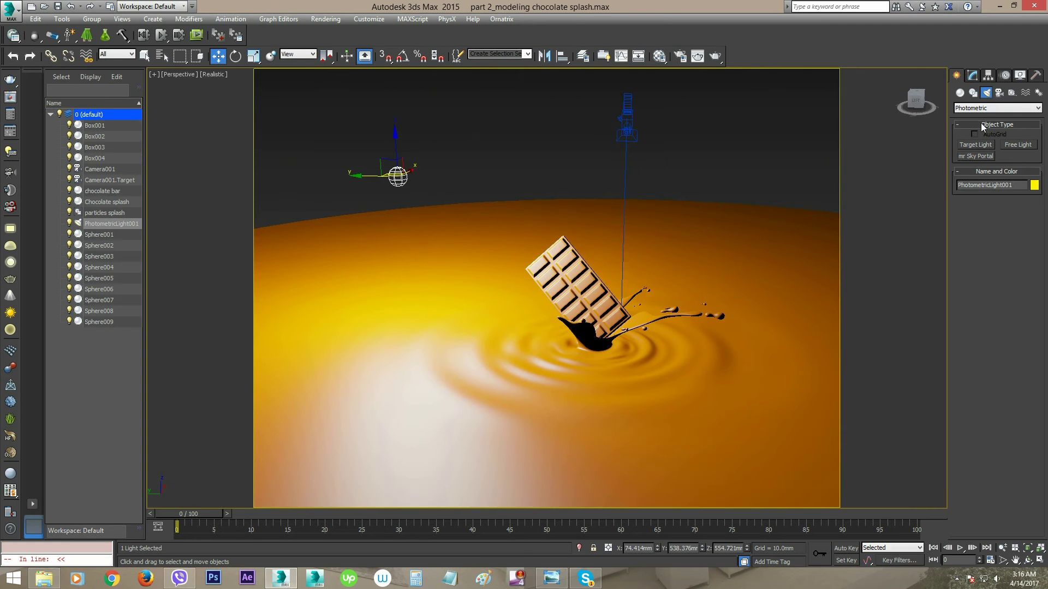
Make the photometric light targeted and turn on its shadows with the Ray Traced Shadows type
{"action": "left_click", "coordinate": [975, 75]}
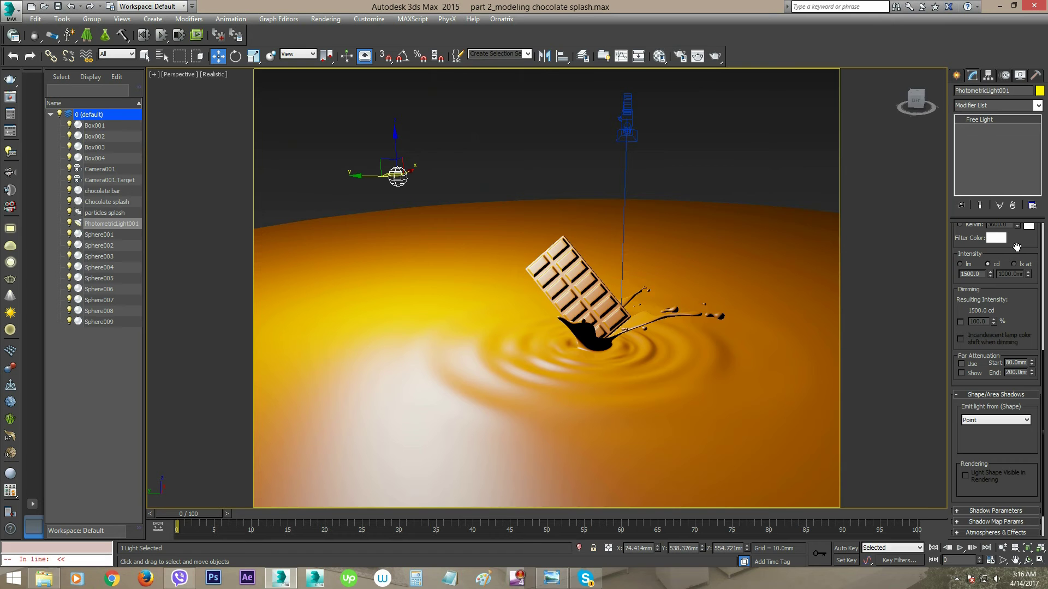
{"action": "scroll", "coordinate": [1013, 248], "scroll_direction": "up", "scroll_amount": 5}
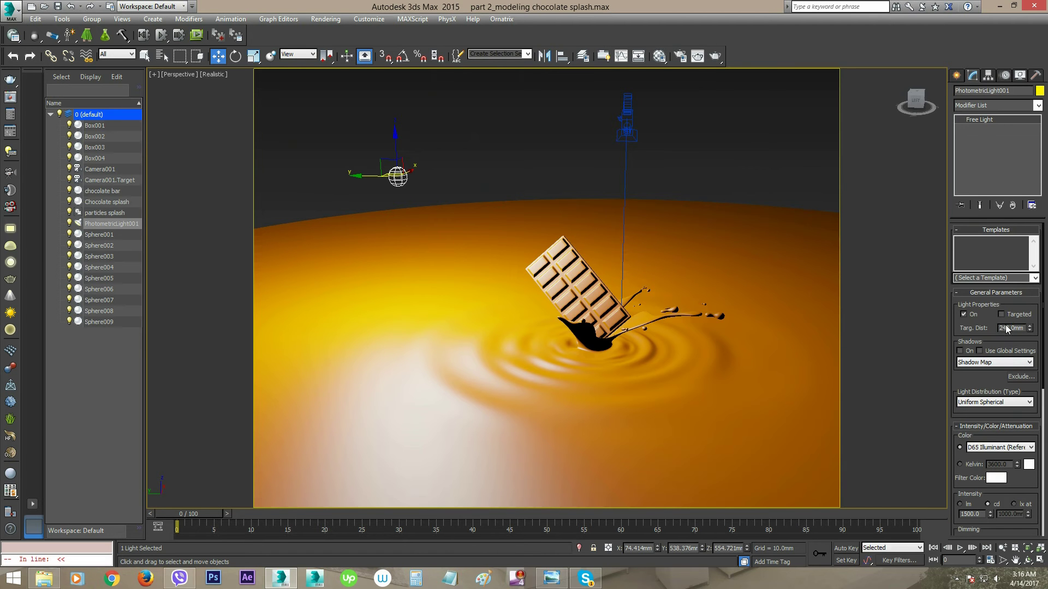
{"action": "left_click", "coordinate": [1003, 315]}
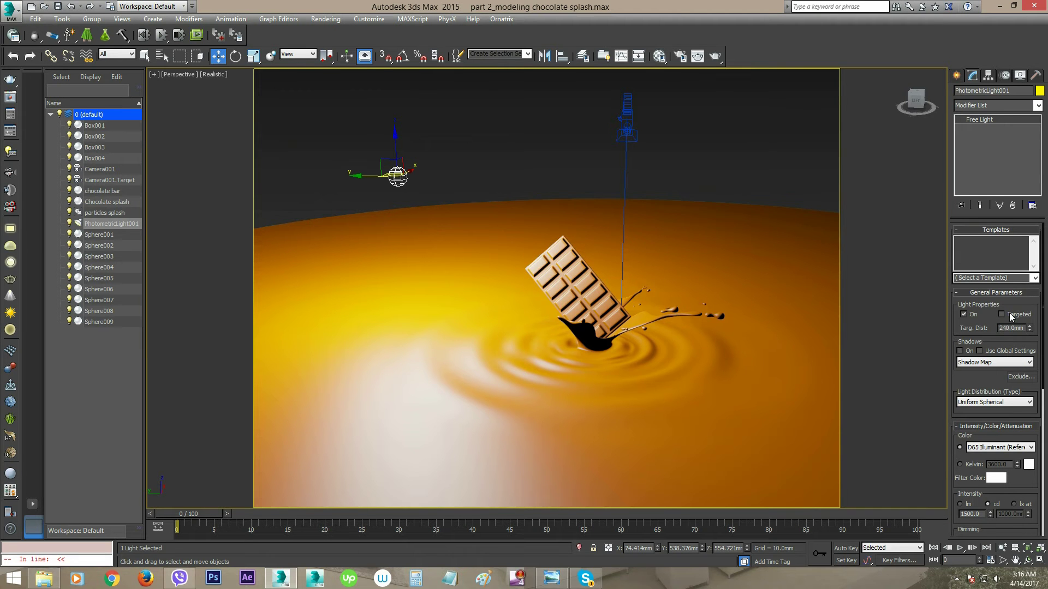
{"action": "left_click", "coordinate": [976, 363]}
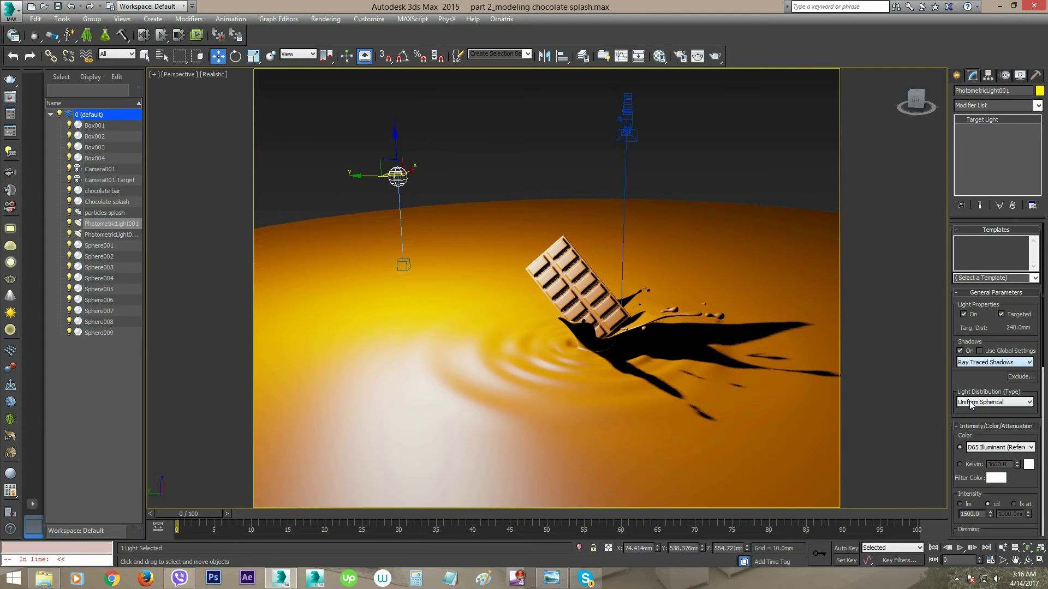
{"action": "left_click", "coordinate": [970, 402]}
Move the light's target onto the chocolate bar, to about Y -19 and Z 152 mm
{"action": "middle_click_drag", "start_coordinate": [425, 288], "coordinate": [423, 266], "text": "alt"}
{"action": "left_click", "coordinate": [403, 267]}
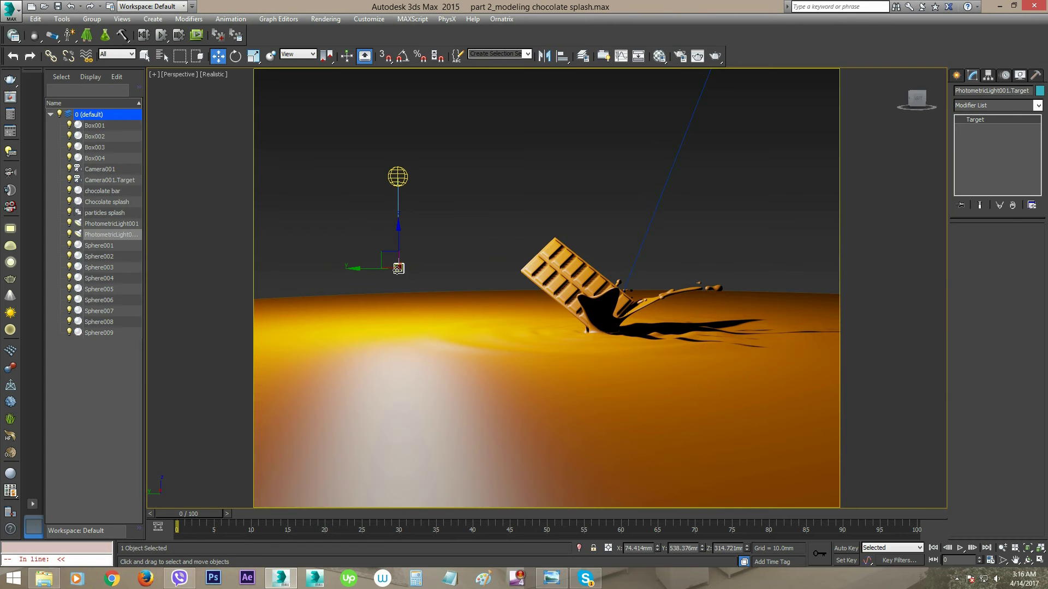
{"action": "left_click_drag", "start_coordinate": [386, 260], "coordinate": [589, 310]}
{"action": "middle_click_drag", "start_coordinate": [589, 310], "coordinate": [592, 382], "text": "alt"}
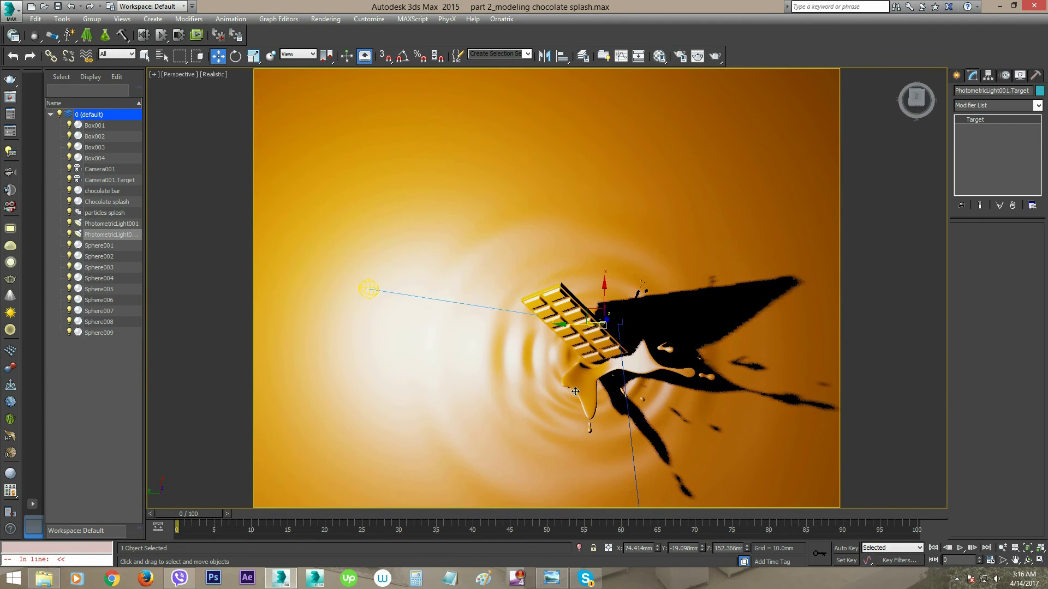
{"action": "middle_click_drag", "start_coordinate": [591, 308], "coordinate": [395, 279], "text": "alt"}
Change the photometric light's emitting shape to Rectangle
{"action": "left_click", "coordinate": [401, 209]}
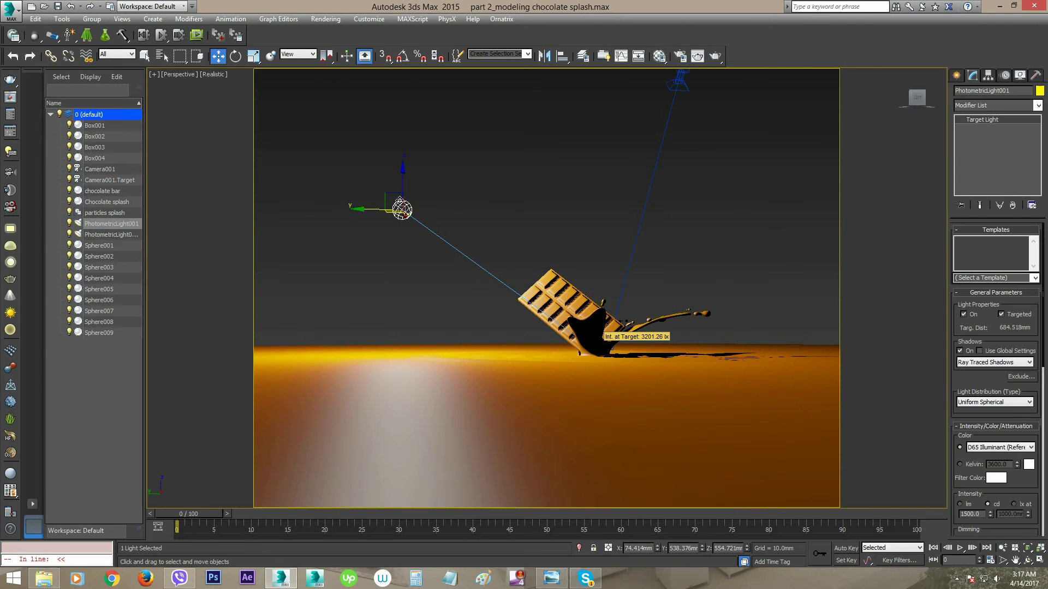
{"action": "scroll", "coordinate": [992, 396], "scroll_direction": "down", "scroll_amount": 5}
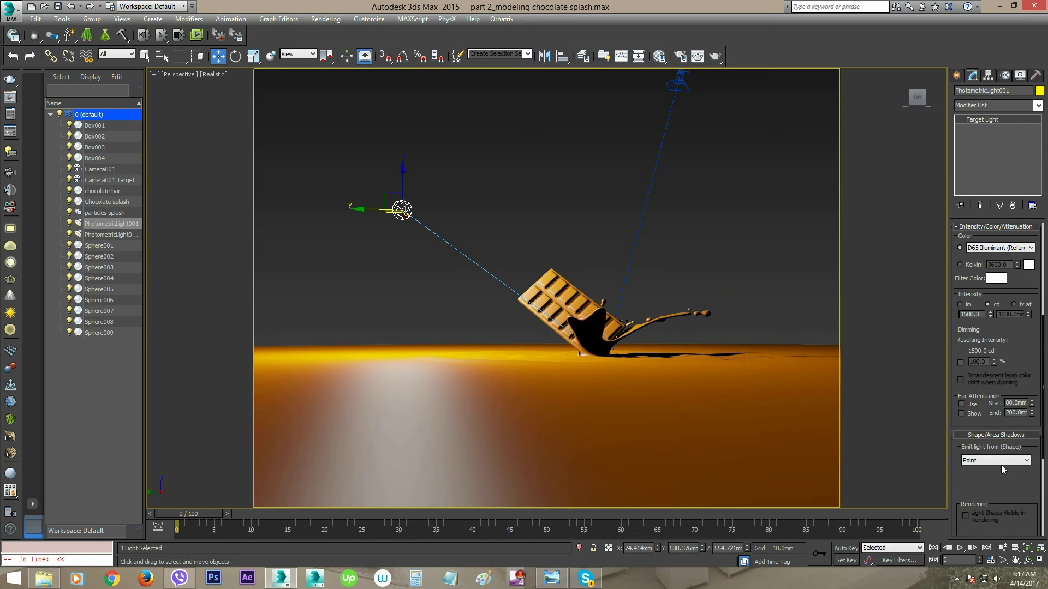
{"action": "left_click", "coordinate": [1001, 464]}
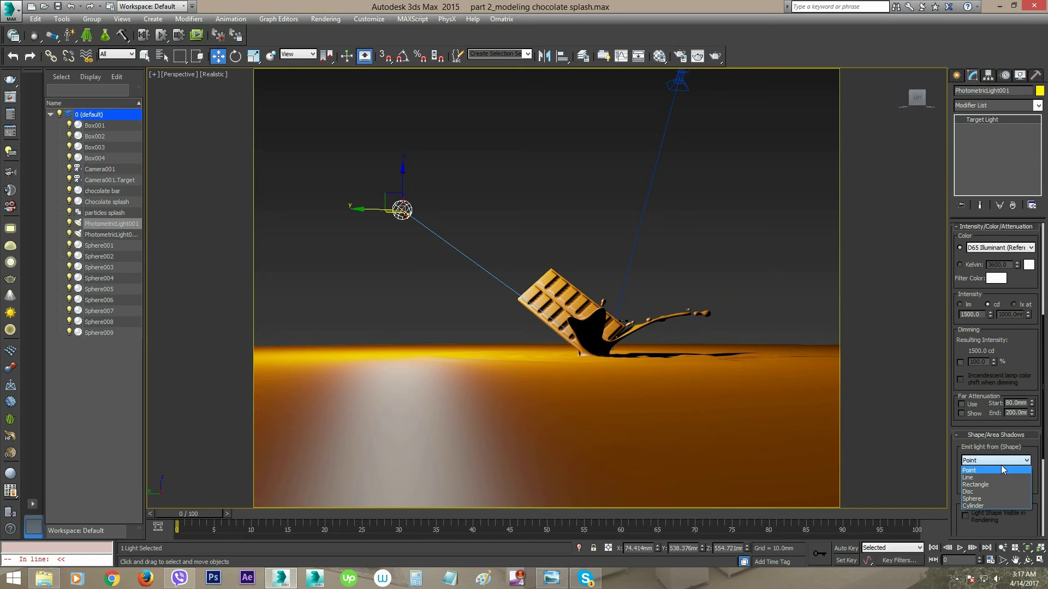
{"action": "left_click", "coordinate": [981, 487]}
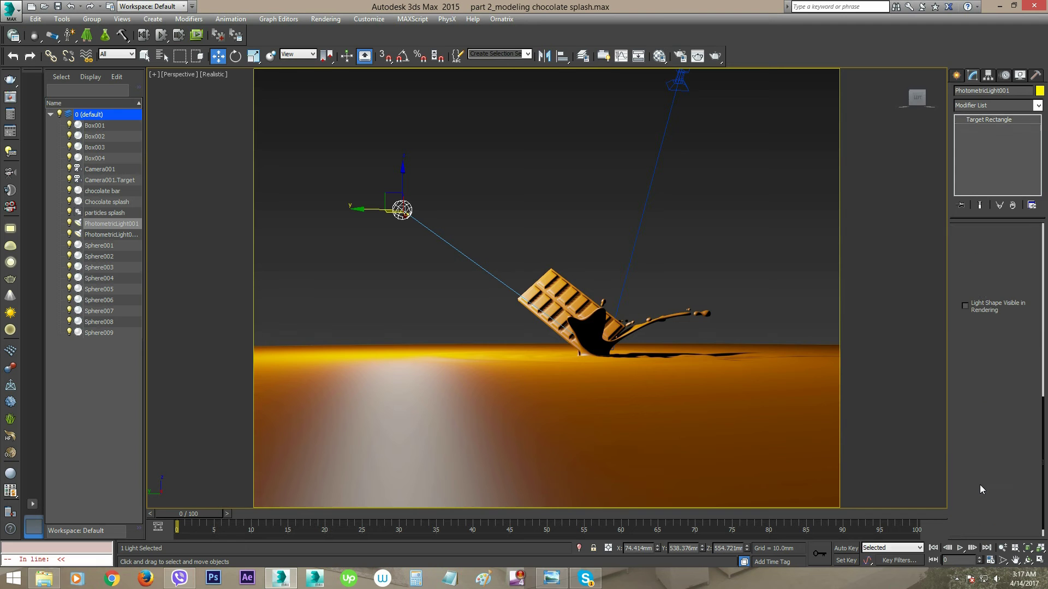
{"action": "middle_click_drag", "start_coordinate": [688, 328], "coordinate": [614, 357], "text": "alt"}
{"action": "middle_click_drag", "start_coordinate": [718, 402], "coordinate": [715, 407], "text": "alt"}
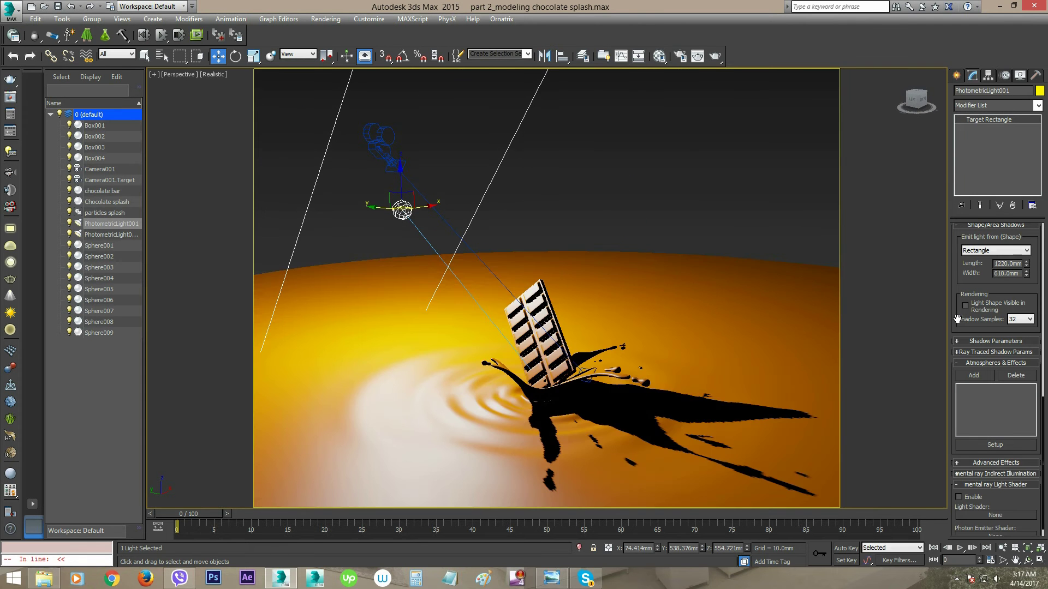
{"action": "scroll", "coordinate": [982, 350], "scroll_direction": "down", "scroll_amount": 1}
{"action": "scroll", "coordinate": [965, 321], "scroll_direction": "up", "scroll_amount": 9}
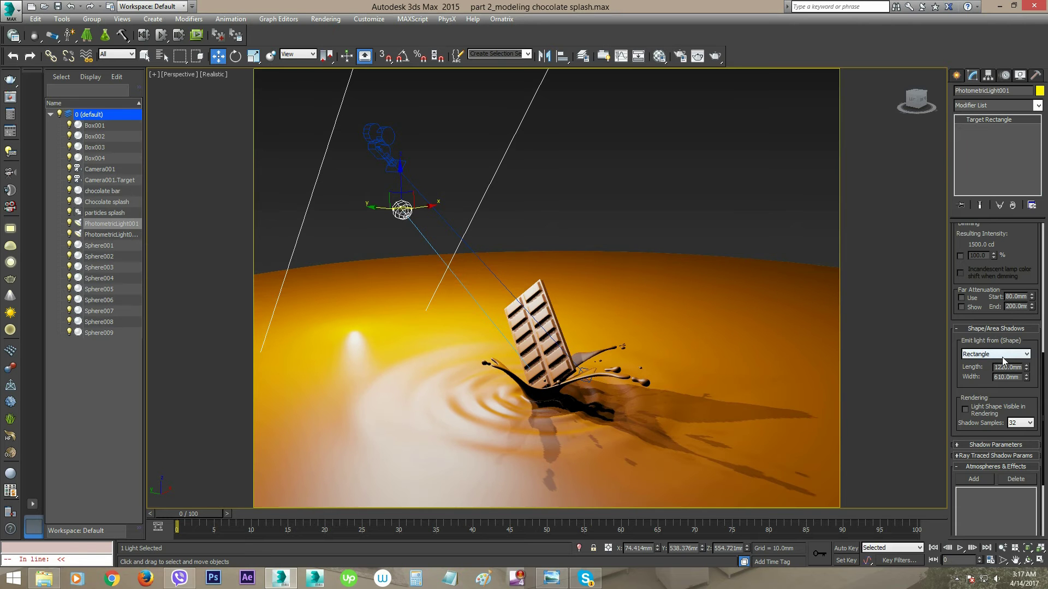
Set both the length and width of the rectangular light to 250 mm
{"action": "double_click", "coordinate": [1013, 367]}
{"action": "type", "text": "250"}
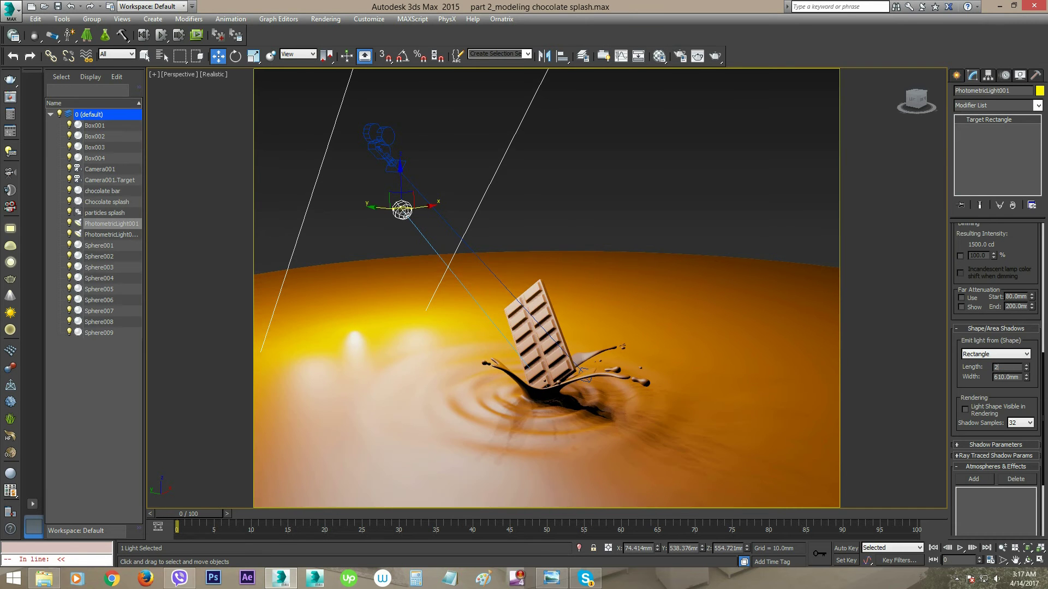
{"action": "key", "text": "Return"}
{"action": "key", "text": "Tab"}
{"action": "type", "text": "250"}
{"action": "key", "text": "Return"}
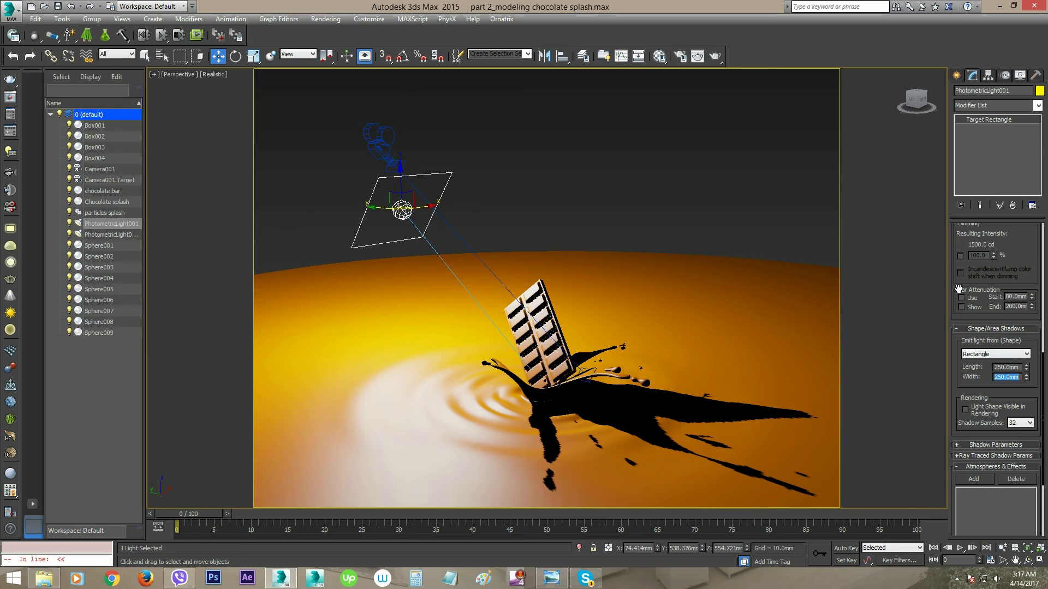
Set the rectangular light's distribution type to Spotlight
{"action": "left_click_drag", "start_coordinate": [959, 272], "coordinate": [970, 499]}
{"action": "left_click_drag", "start_coordinate": [974, 327], "coordinate": [1010, 411]}
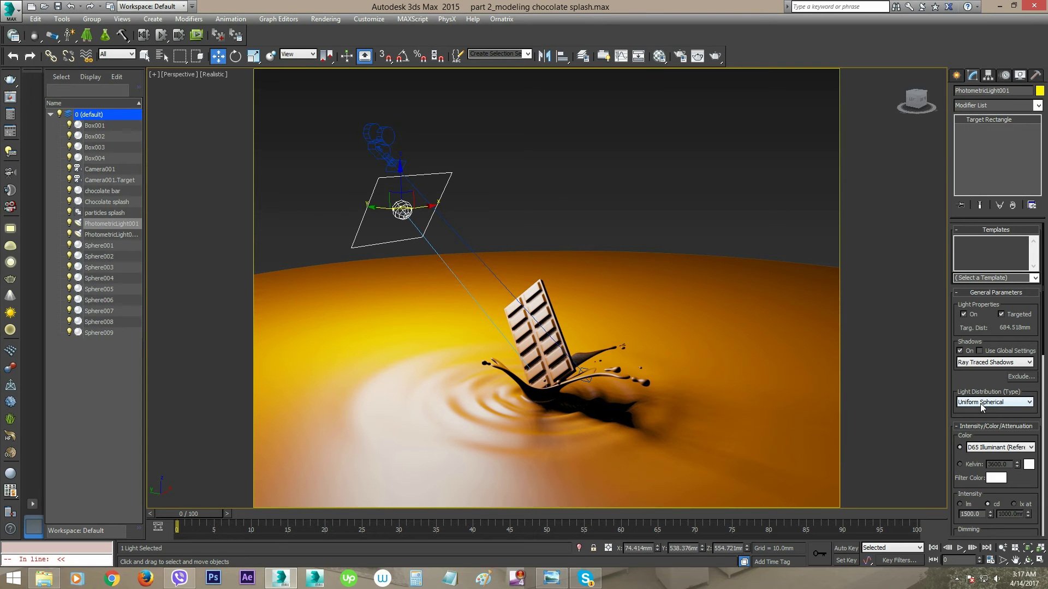
{"action": "left_click", "coordinate": [994, 403]}
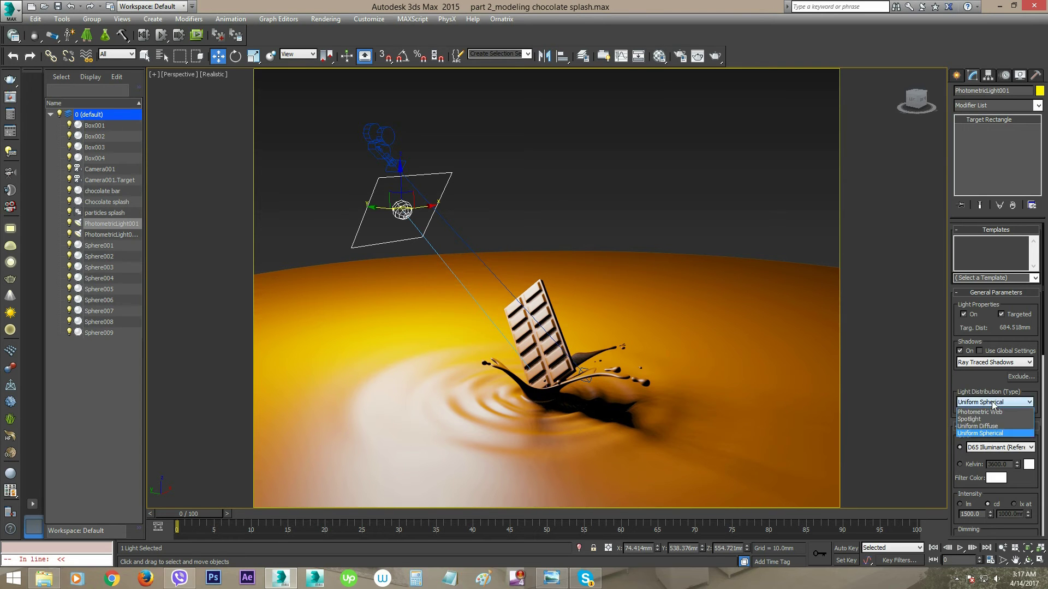
{"action": "left_click", "coordinate": [981, 418]}
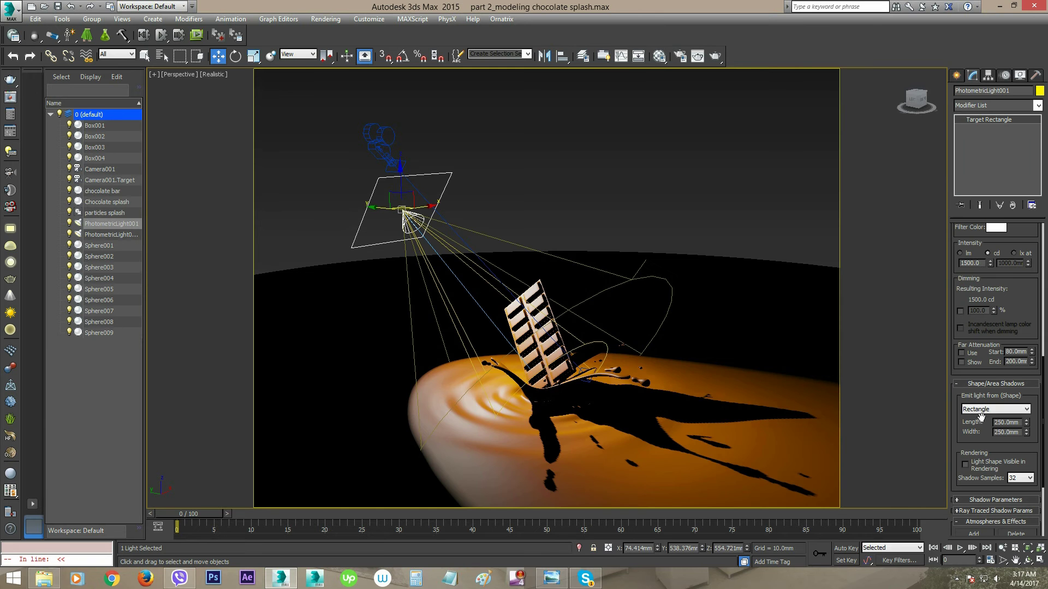
Switch the reference coordinate system to Local and pull the light farther from the chocolate bar along its own axis
{"action": "middle_click_drag", "start_coordinate": [555, 350], "coordinate": [549, 304], "text": "alt"}
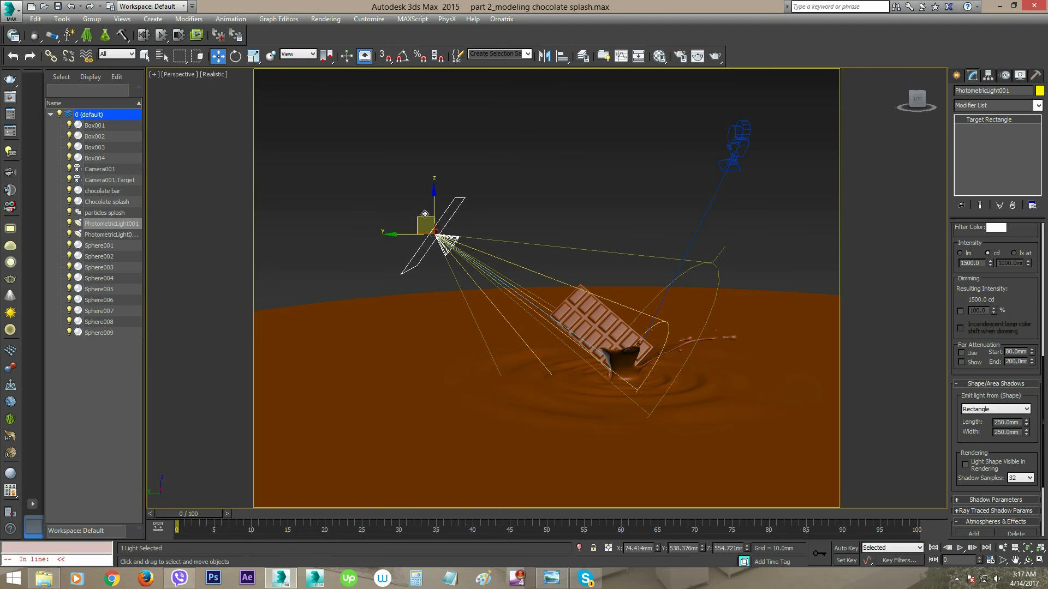
{"action": "left_click", "coordinate": [299, 54]}
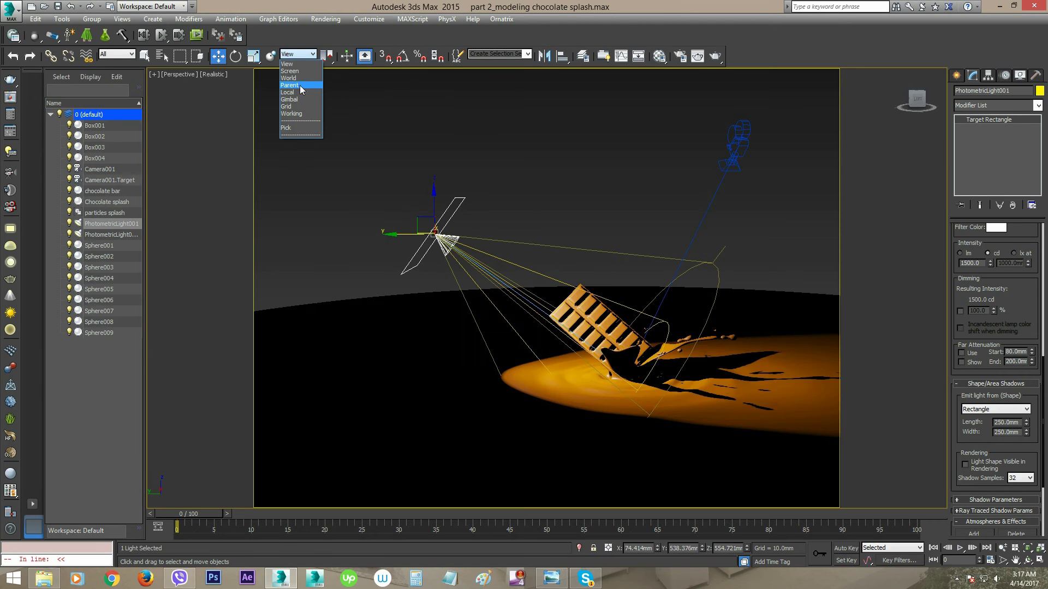
{"action": "left_click", "coordinate": [298, 96]}
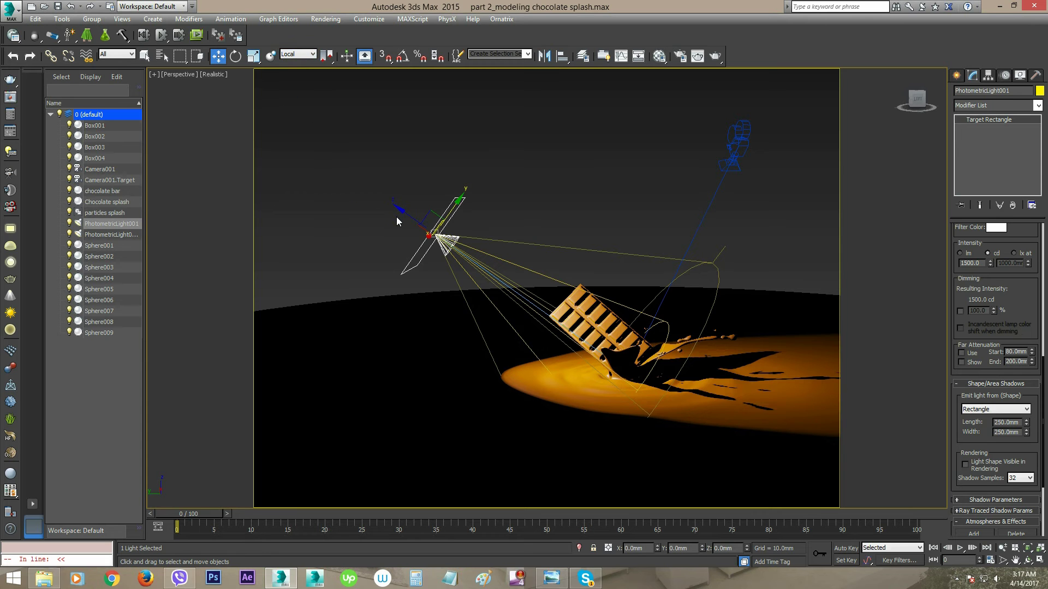
{"action": "left_click_drag", "start_coordinate": [397, 217], "coordinate": [423, 124]}
{"action": "middle_click_drag", "start_coordinate": [422, 159], "coordinate": [402, 185], "text": "alt"}
{"action": "middle_click_drag", "start_coordinate": [402, 185], "coordinate": [420, 204]}
Return the reference coordinate system to View and raise the light to about Z 910 mm
{"action": "left_click", "coordinate": [299, 54]}
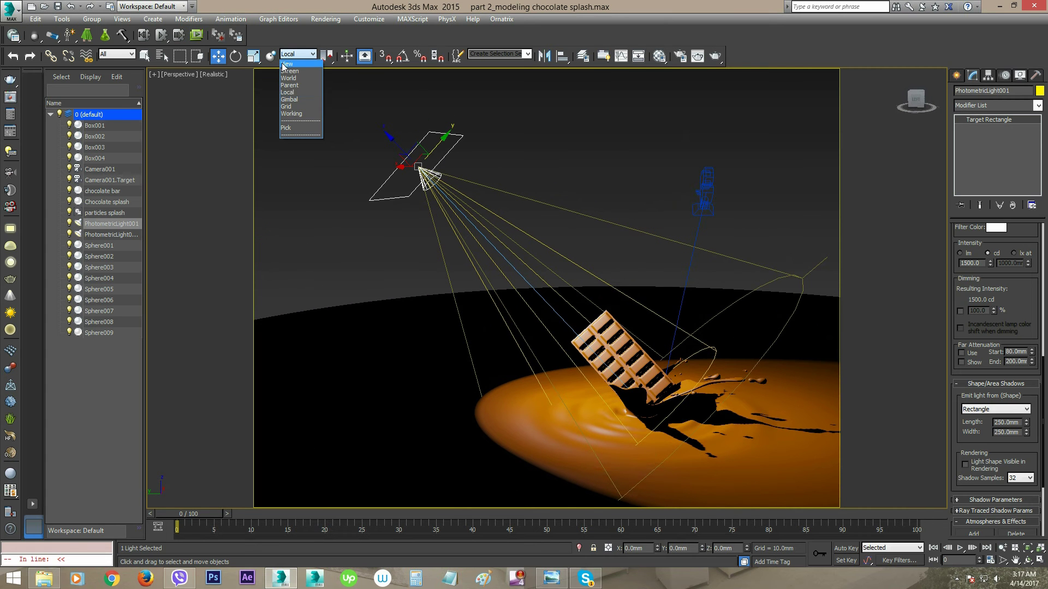
{"action": "left_click", "coordinate": [289, 64]}
{"action": "middle_click_drag", "start_coordinate": [451, 258], "coordinate": [457, 236], "text": "alt"}
{"action": "left_click_drag", "start_coordinate": [411, 153], "coordinate": [419, 115]}
Clone the light twice as copies around the chocolate bar, at about X -753, Y 263 mm and X 203, Y -681 mm
{"action": "middle_click_drag", "start_coordinate": [456, 225], "coordinate": [524, 310], "text": "alt"}
{"action": "middle_click_drag", "start_coordinate": [485, 219], "coordinate": [485, 237], "text": "alt"}
{"action": "middle_click_drag", "start_coordinate": [487, 184], "coordinate": [495, 199], "text": "alt"}
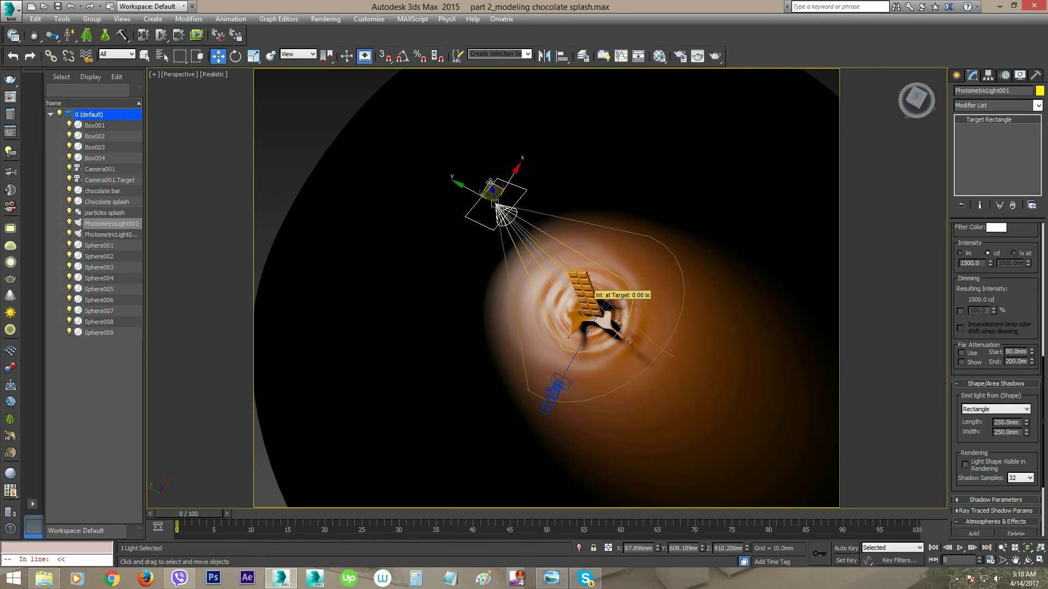
{"action": "mouse_move", "coordinate": [490, 183]}
{"action": "left_mouse_down", "text": "shift"}
{"action": "mouse_move", "coordinate": [431, 273]}
{"action": "mouse_move", "coordinate": [427, 301]}
{"action": "mouse_move", "coordinate": [458, 336]}
{"action": "mouse_move", "coordinate": [464, 380]}
{"action": "left_mouse_up", "text": "shift"}
{"action": "left_click", "coordinate": [525, 335]}
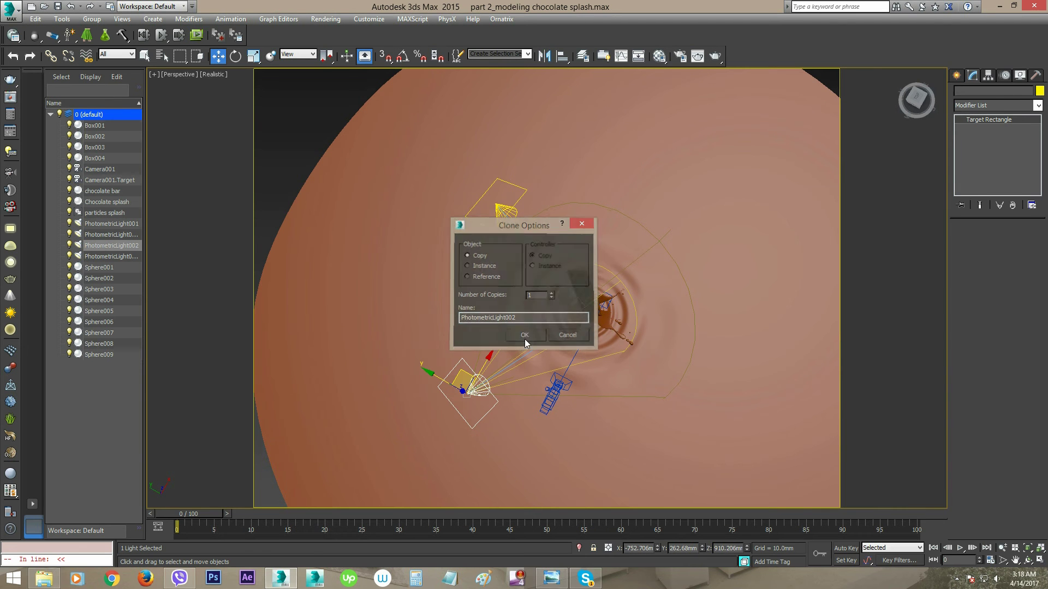
{"action": "mouse_move", "coordinate": [463, 375]}
{"action": "left_mouse_down", "text": "shift"}
{"action": "mouse_move", "coordinate": [689, 372]}
{"action": "mouse_move", "coordinate": [715, 315]}
{"action": "mouse_move", "coordinate": [752, 298]}
{"action": "left_mouse_up", "text": "shift"}
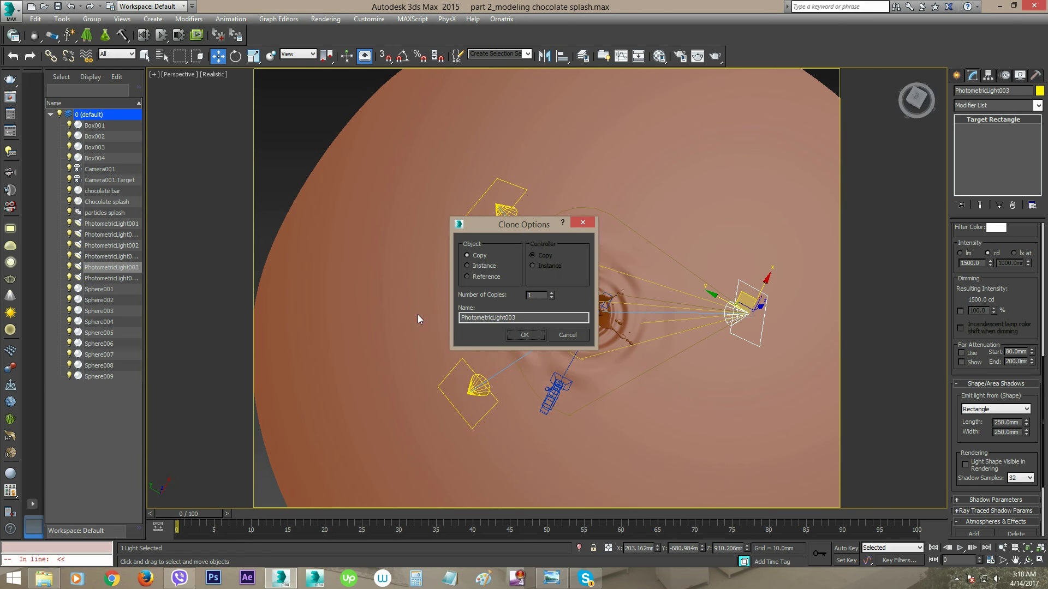
{"action": "left_click", "coordinate": [522, 334]}
Reposition the third light to about X 282, Y -546 mm at the same height
{"action": "mouse_move", "coordinate": [658, 352]}
{"action": "middle_mouse_down", "text": "alt"}
{"action": "mouse_move", "coordinate": [682, 260]}
{"action": "mouse_move", "coordinate": [649, 270]}
{"action": "mouse_move", "coordinate": [629, 254]}
{"action": "middle_mouse_up", "text": "alt"}
{"action": "middle_click_drag", "start_coordinate": [646, 315], "coordinate": [615, 326], "text": "ctrl+alt"}
{"action": "middle_click_drag", "start_coordinate": [615, 326], "coordinate": [557, 371], "text": "alt"}
{"action": "middle_click_drag", "start_coordinate": [598, 306], "coordinate": [549, 363], "text": "ctrl+alt"}
{"action": "key", "text": "w"}
{"action": "left_click_drag", "start_coordinate": [572, 355], "coordinate": [605, 342]}
{"action": "middle_click_drag", "start_coordinate": [606, 342], "coordinate": [594, 260], "text": "alt"}
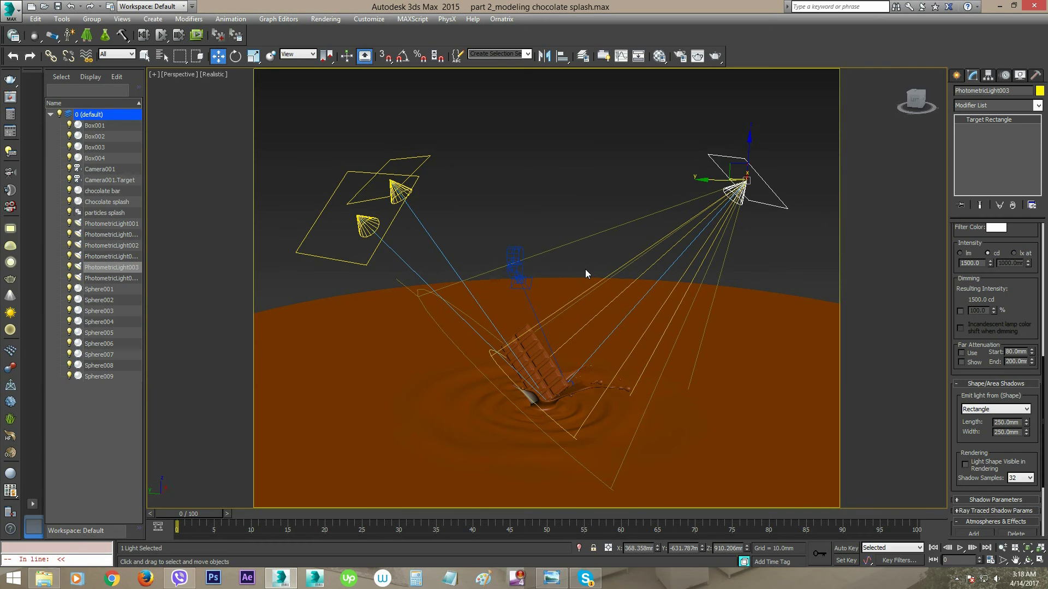
{"action": "mouse_move", "coordinate": [557, 301]}
{"action": "middle_mouse_down", "text": "alt"}
{"action": "mouse_move", "coordinate": [578, 313]}
{"action": "mouse_move", "coordinate": [562, 264]}
{"action": "mouse_move", "coordinate": [551, 309]}
{"action": "middle_mouse_up", "text": "alt"}
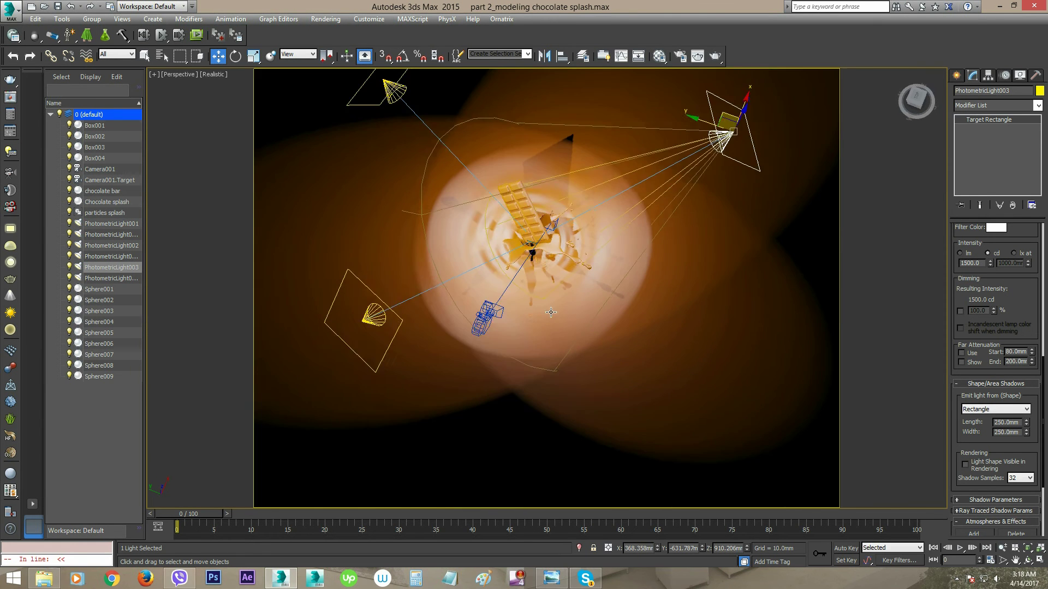
{"action": "middle_click_drag", "start_coordinate": [650, 204], "coordinate": [636, 235]}
{"action": "middle_click_drag", "start_coordinate": [720, 157], "coordinate": [612, 232], "text": "alt"}
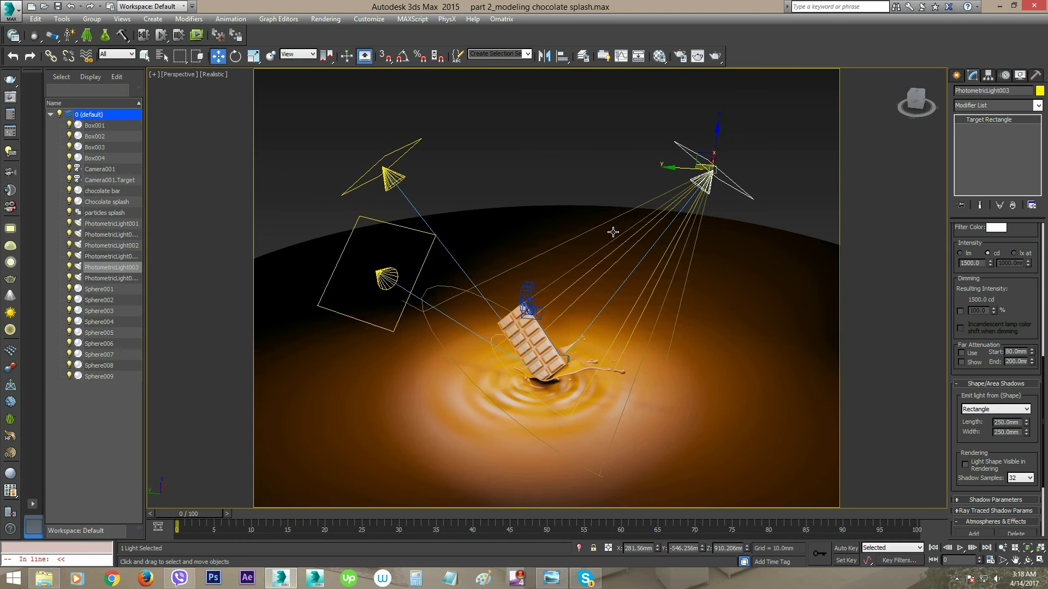
Look at the scene through Camera001 and save the file
{"action": "left_click", "coordinate": [525, 290]}
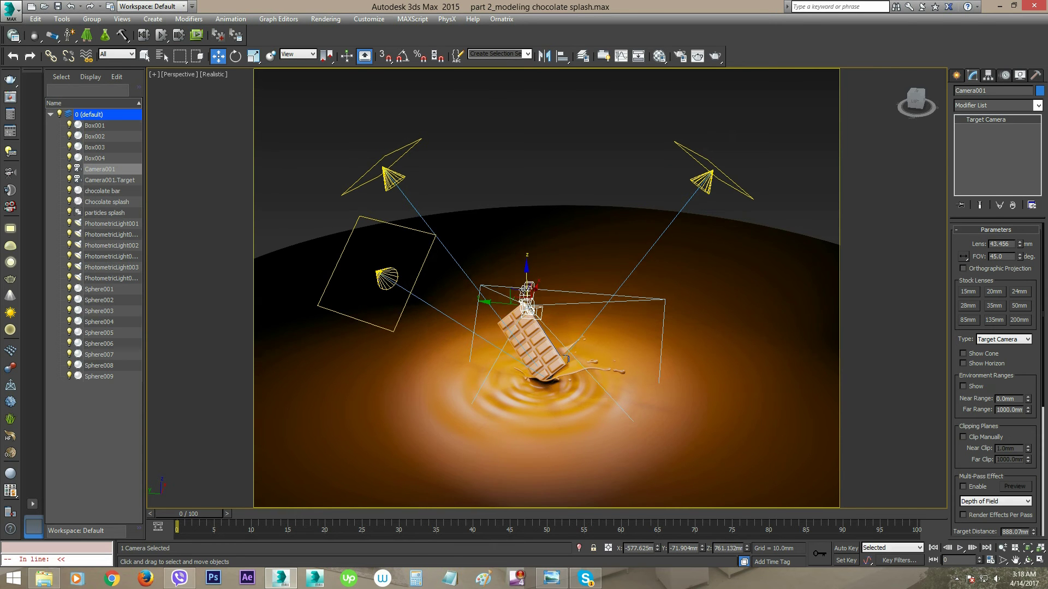
{"action": "key", "text": "c"}
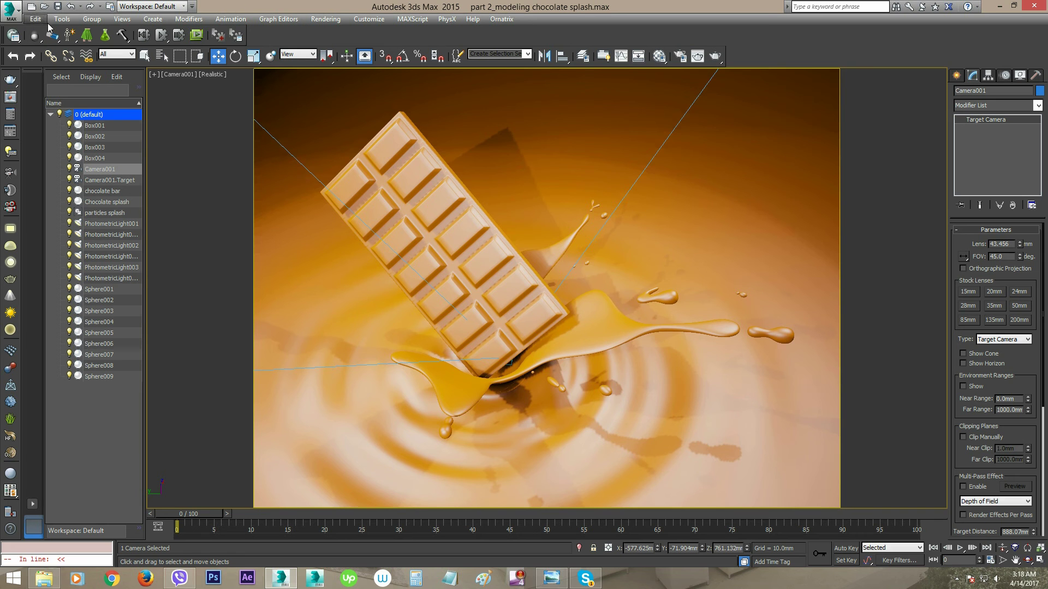
{"action": "left_click", "coordinate": [58, 6]}
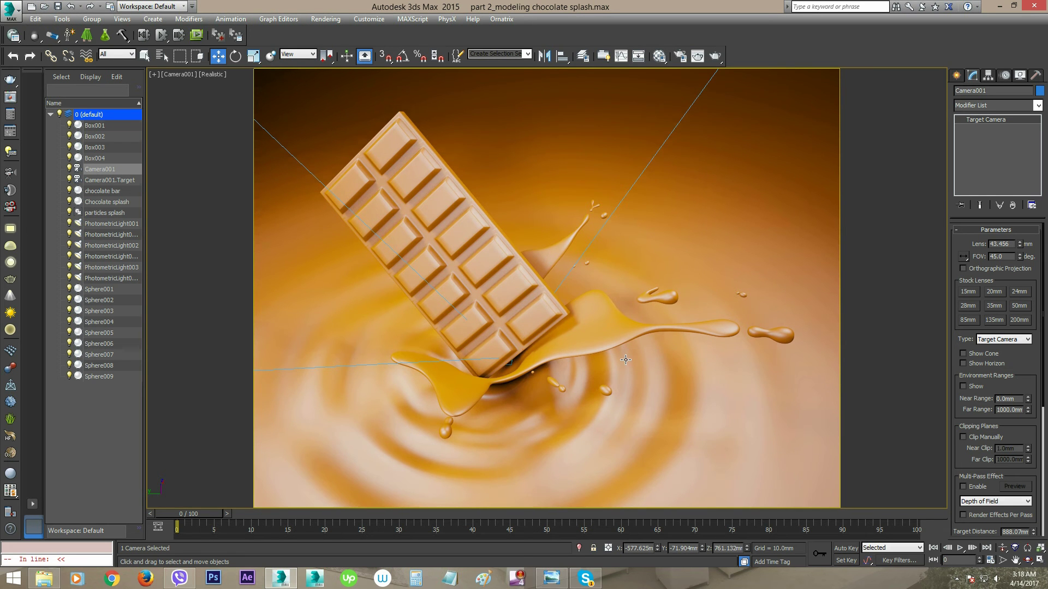
Switch to the four-viewport layout and make the Left viewport active
{"action": "key", "text": "alt+w"}
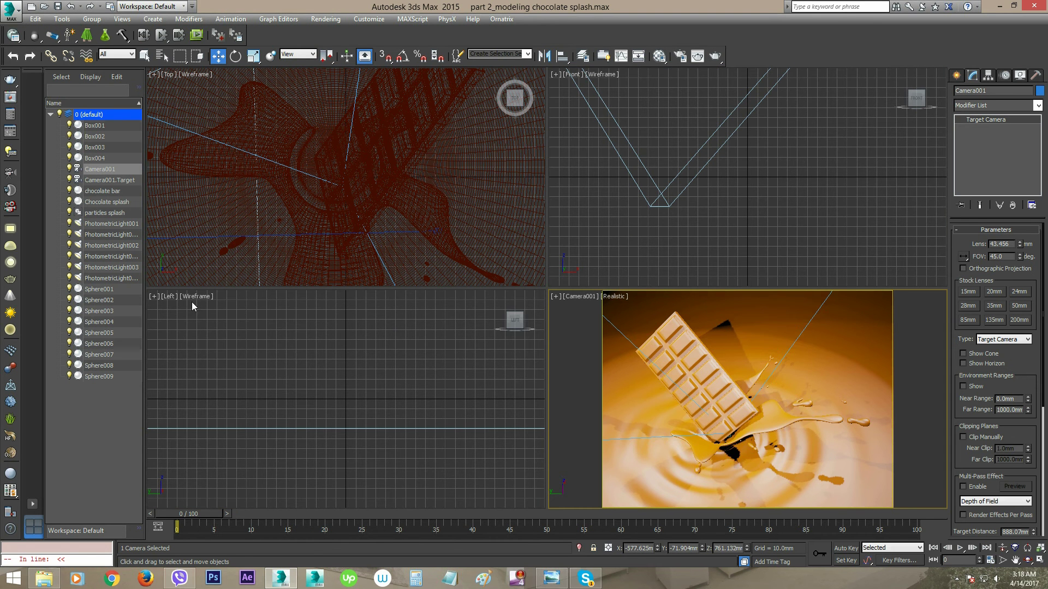
{"action": "right_click", "coordinate": [672, 170]}
{"action": "right_click", "coordinate": [412, 191]}
{"action": "right_click", "coordinate": [368, 386]}
{"action": "right_click", "coordinate": [589, 258]}
{"action": "right_click", "coordinate": [346, 325]}
{"action": "right_click", "coordinate": [344, 325]}
{"action": "right_click", "coordinate": [468, 348]}
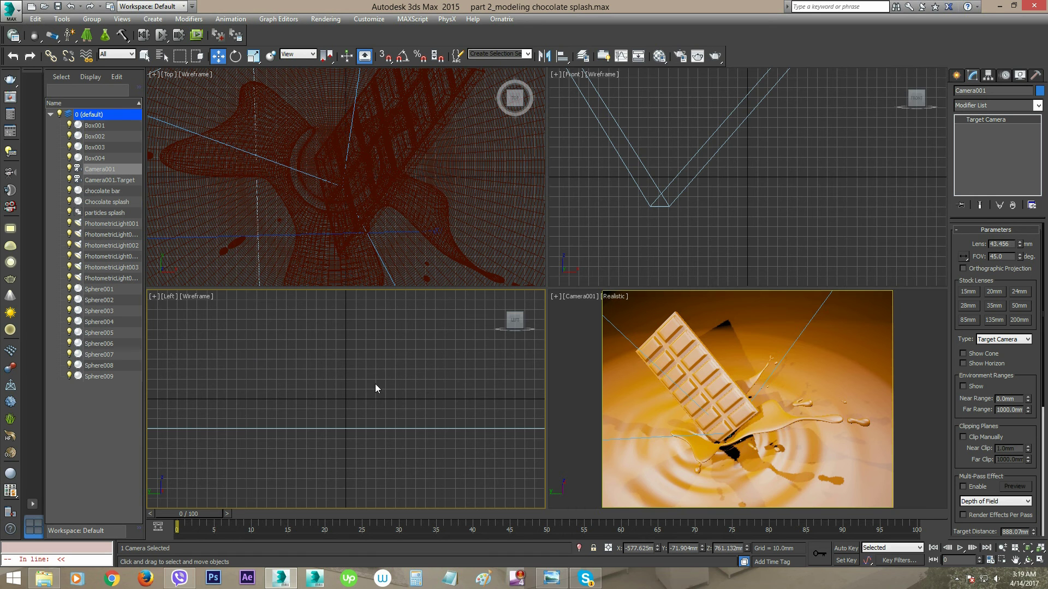
Change the Left viewport to a Realistic-shaded perspective view that frames the chocolate bar, the camera and all lights
{"action": "key", "text": "p"}
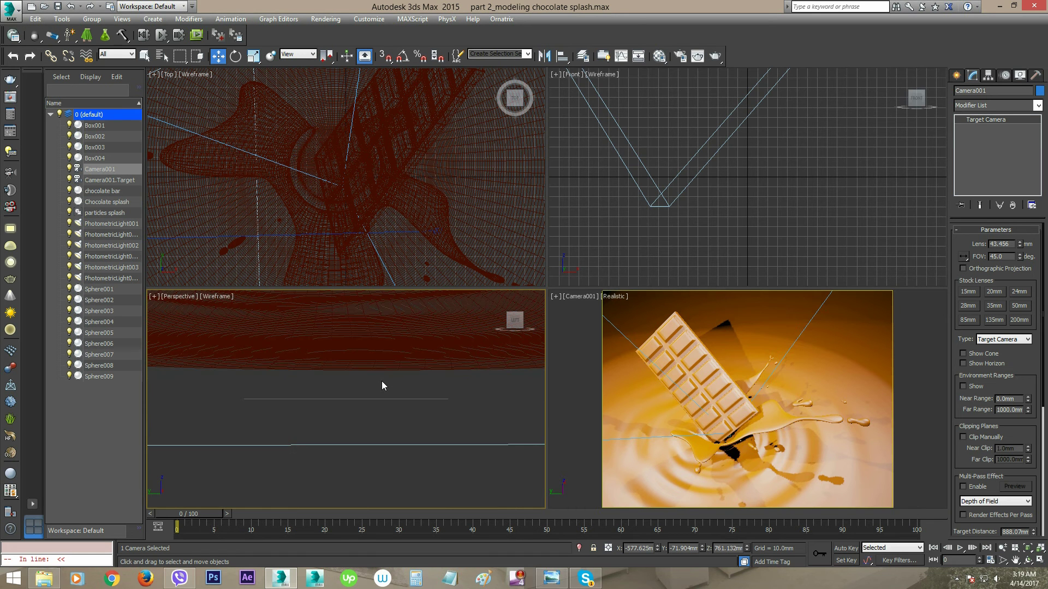
{"action": "mouse_move", "coordinate": [394, 407]}
{"action": "middle_mouse_down", "text": "alt"}
{"action": "mouse_move", "coordinate": [398, 398]}
{"action": "mouse_move", "coordinate": [386, 405]}
{"action": "mouse_move", "coordinate": [383, 439]}
{"action": "mouse_move", "coordinate": [388, 371]}
{"action": "mouse_move", "coordinate": [394, 387]}
{"action": "mouse_move", "coordinate": [371, 403]}
{"action": "mouse_move", "coordinate": [391, 380]}
{"action": "middle_mouse_up", "text": "alt"}
{"action": "scroll", "coordinate": [398, 398], "scroll_direction": "up", "scroll_amount": 4}
{"action": "key", "text": "F3"}
{"action": "key", "text": "w"}
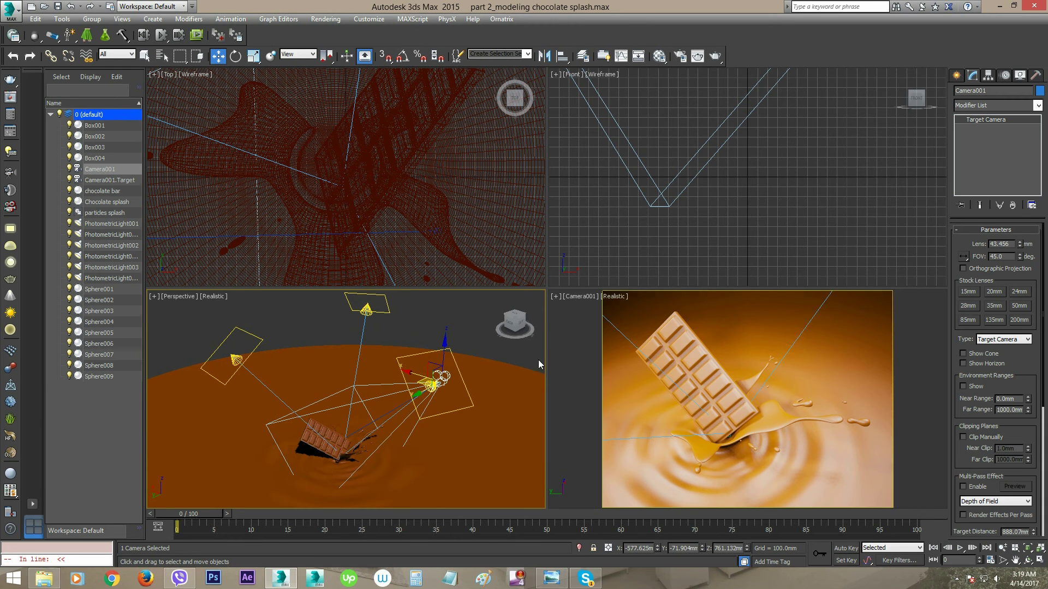
{"action": "middle_click_drag", "start_coordinate": [375, 362], "coordinate": [383, 385], "text": "alt"}
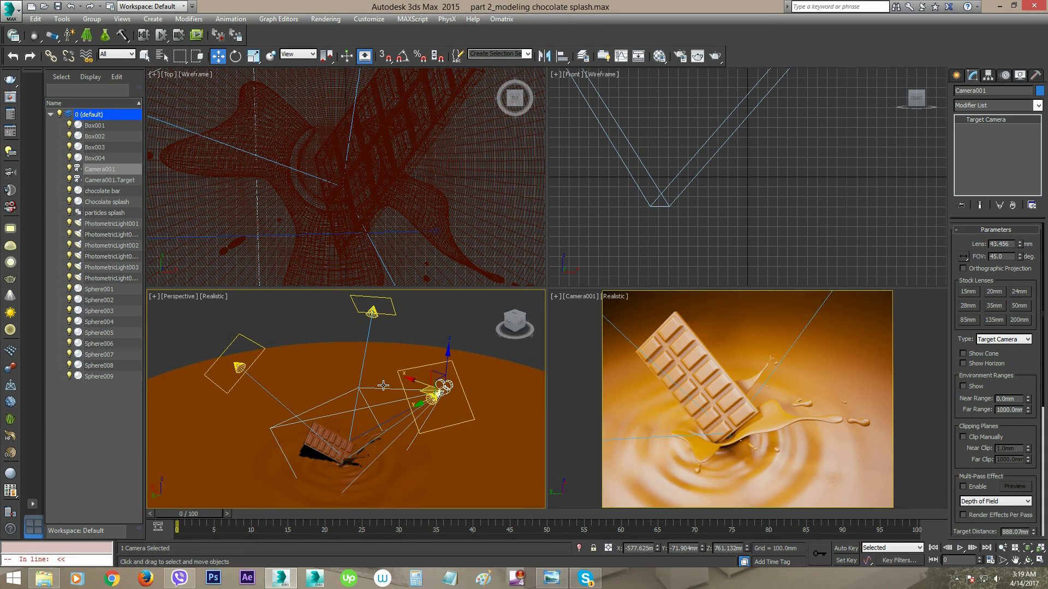
Test-render the Camera001 view with the Default Scanline Renderer and close the rendered frame
{"action": "right_click", "coordinate": [798, 382]}
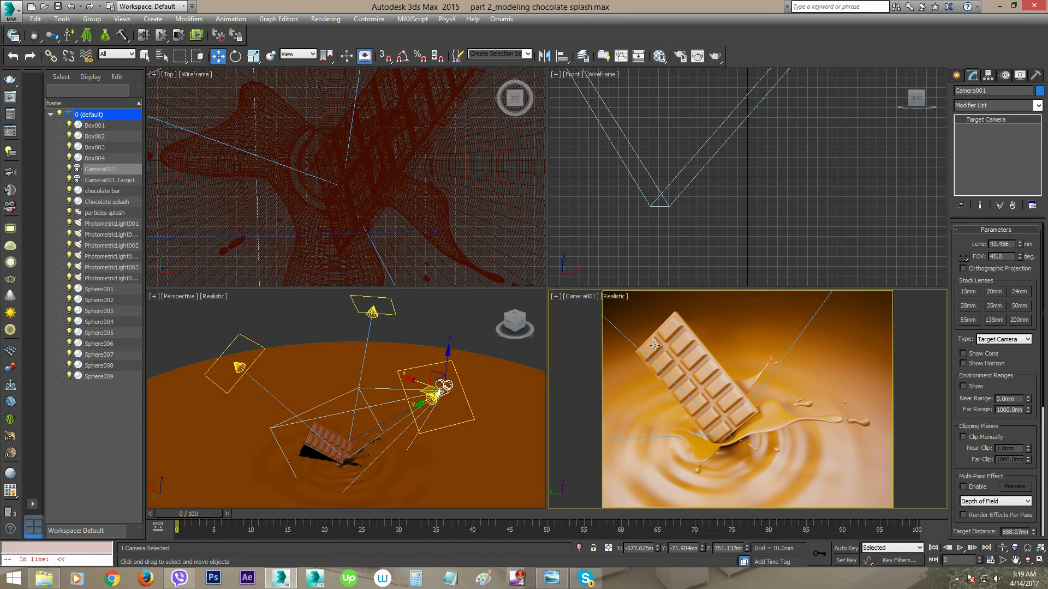
{"action": "right_click", "coordinate": [757, 351]}
{"action": "left_click", "coordinate": [731, 368]}
{"action": "right_click", "coordinate": [747, 339]}
{"action": "left_click", "coordinate": [694, 374]}
{"action": "left_click", "coordinate": [717, 57]}
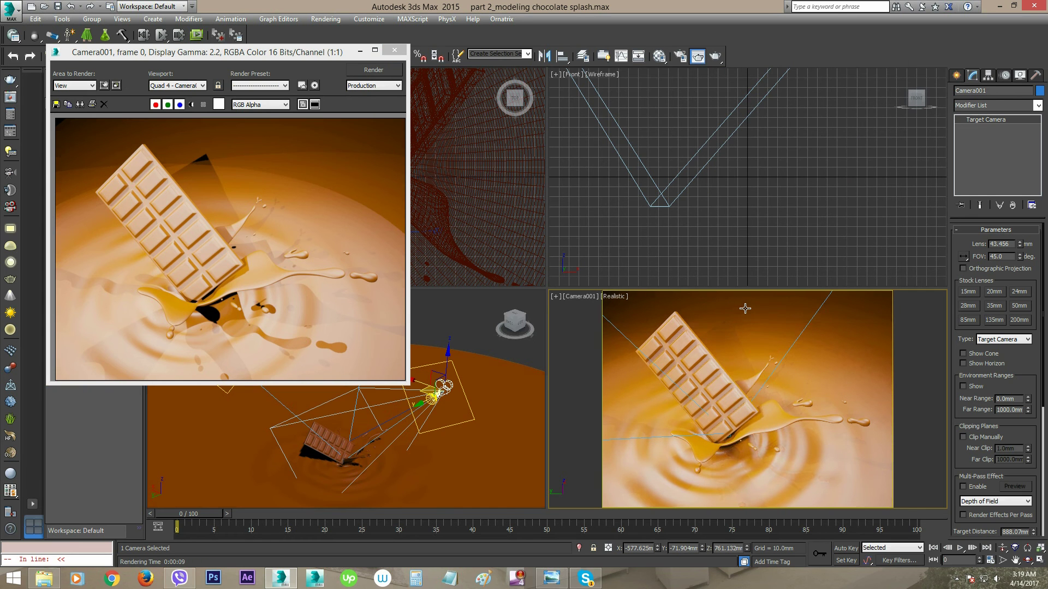
{"action": "left_click", "coordinate": [394, 51]}
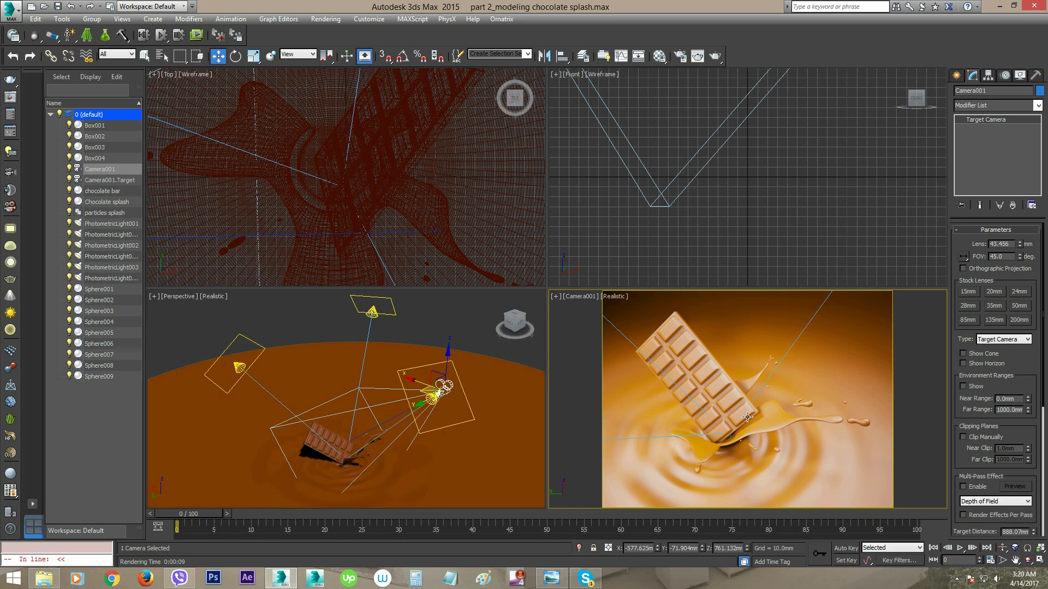
Assign NVIDIA mental ray as the production renderer in the render setup
{"action": "key", "text": "F10"}
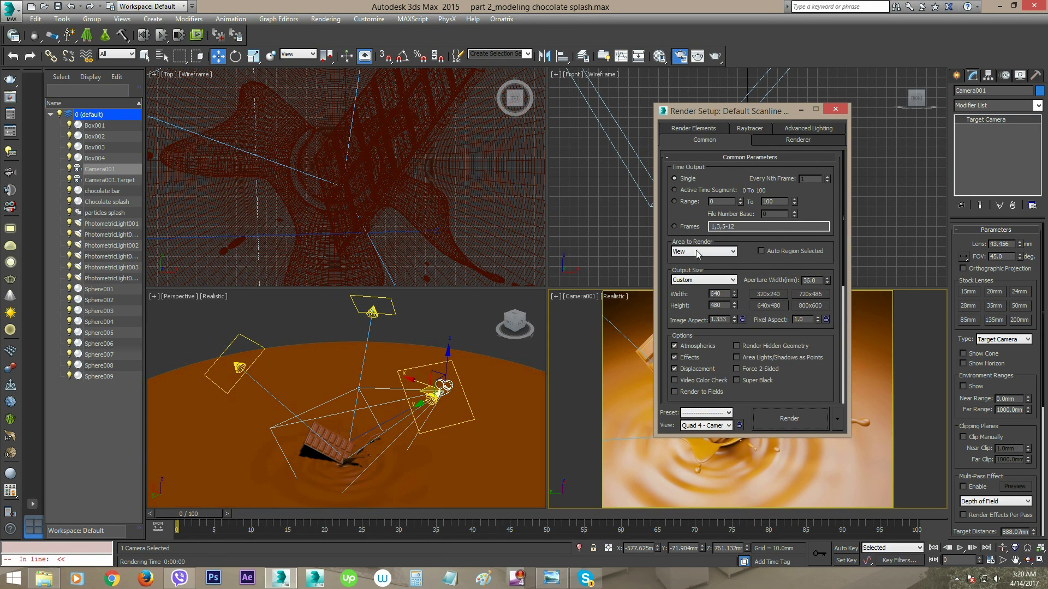
{"action": "left_click_drag", "start_coordinate": [670, 321], "coordinate": [669, 317]}
{"action": "scroll", "coordinate": [668, 317], "scroll_direction": "down", "scroll_amount": 5}
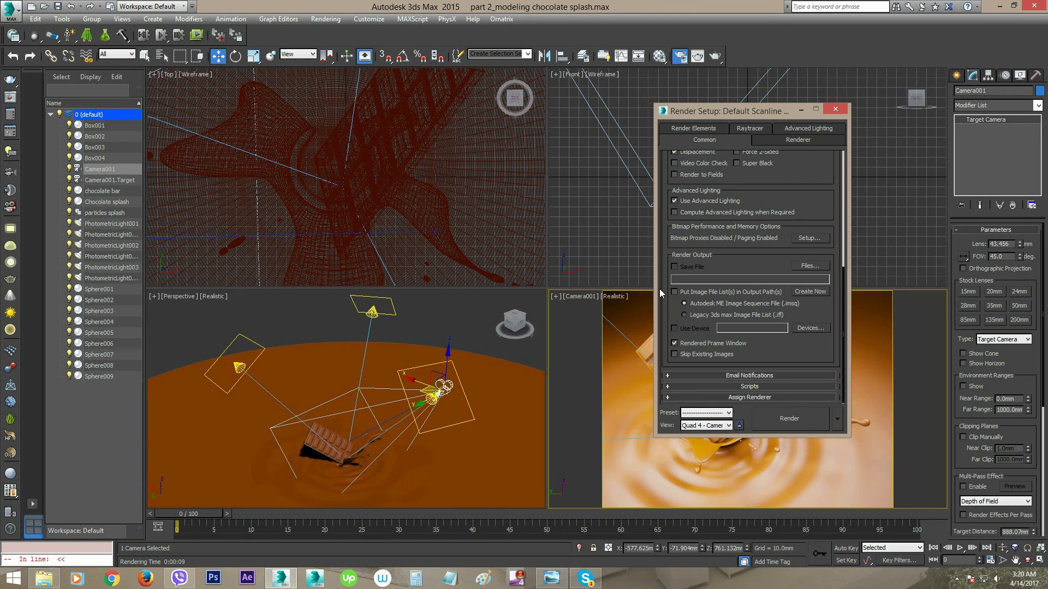
{"action": "scroll", "coordinate": [723, 398], "scroll_direction": "down", "scroll_amount": 2}
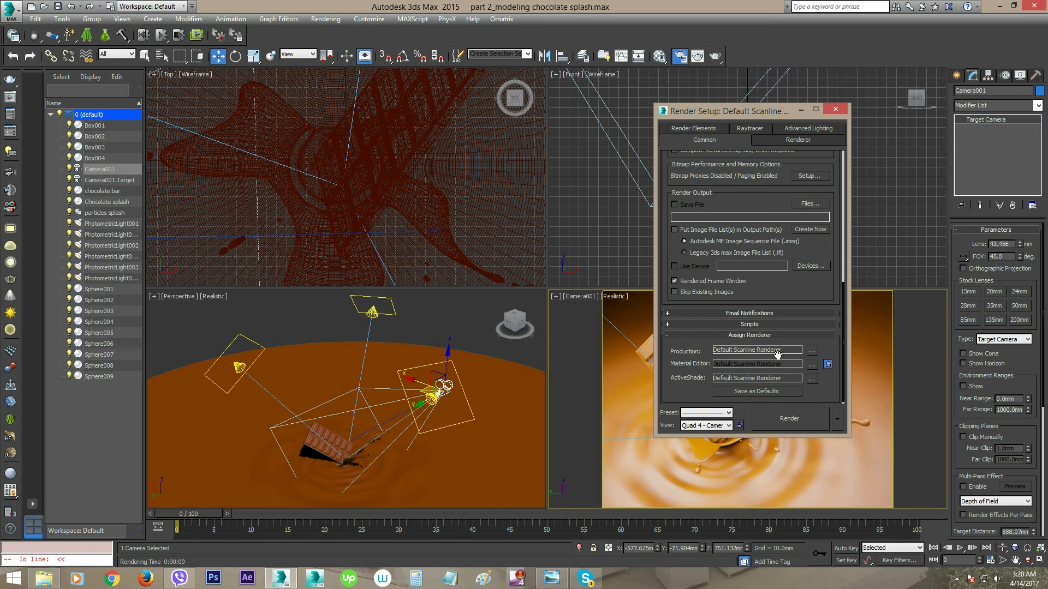
{"action": "left_click", "coordinate": [812, 351]}
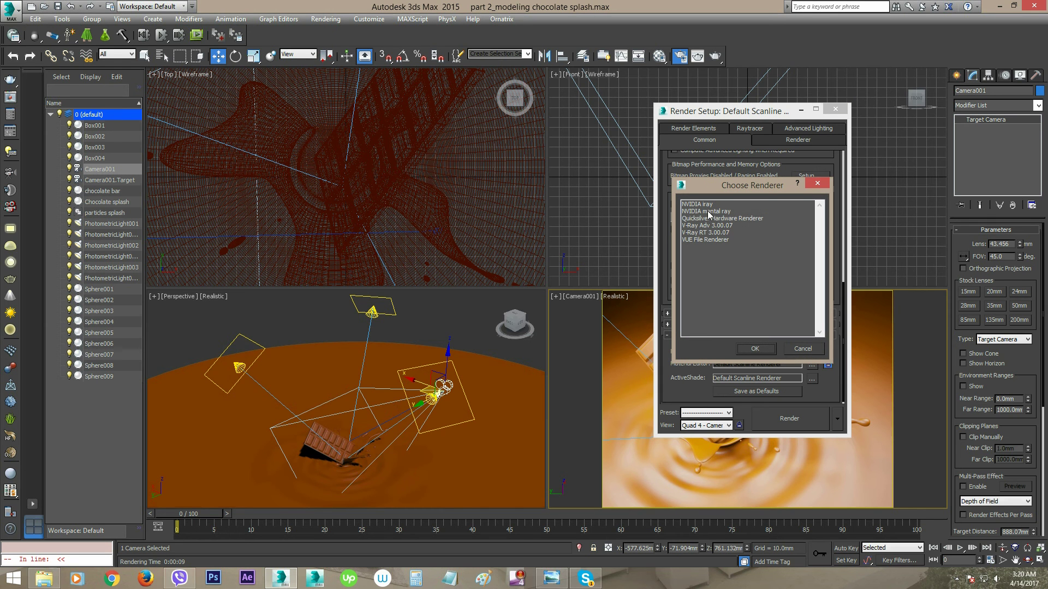
{"action": "left_click", "coordinate": [708, 213]}
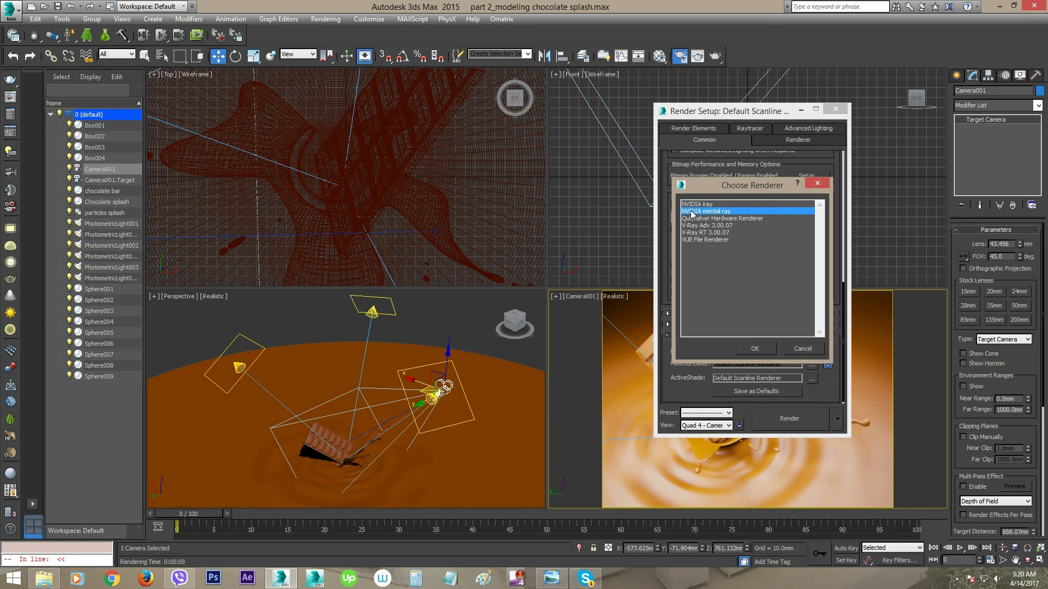
{"action": "left_click", "coordinate": [762, 352]}
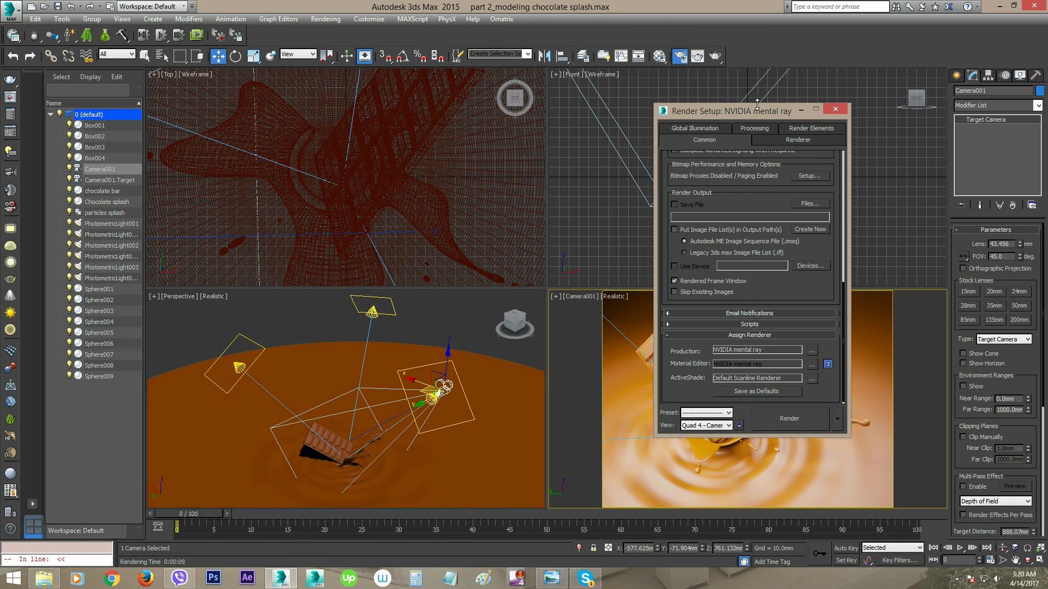
Render the Camera001 view with mental ray and move the rendered frame clear of the perspective viewport
{"action": "left_click_drag", "start_coordinate": [765, 112], "coordinate": [651, 38]}
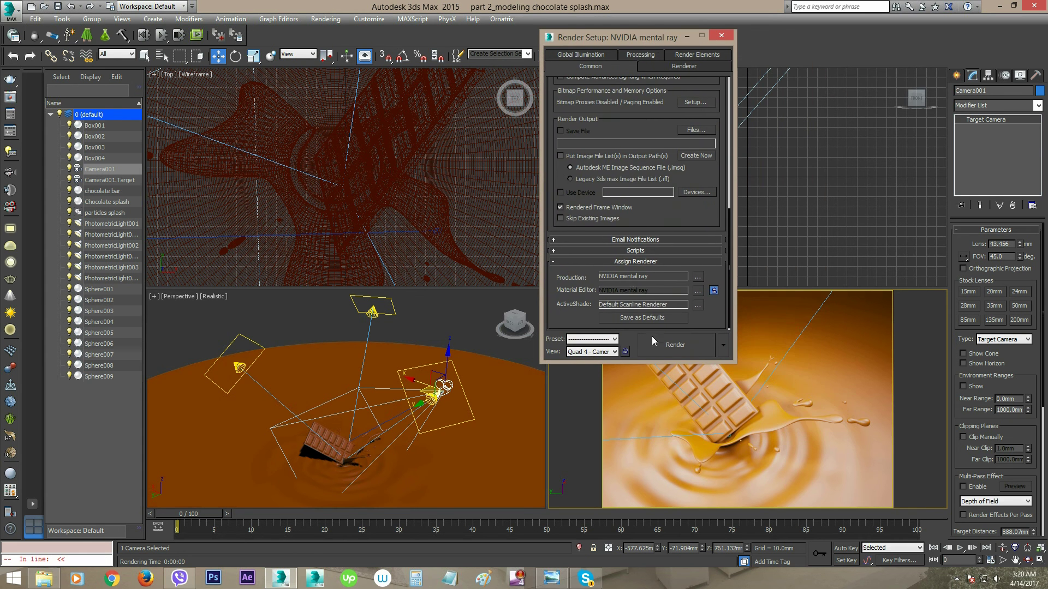
{"action": "left_click", "coordinate": [656, 344]}
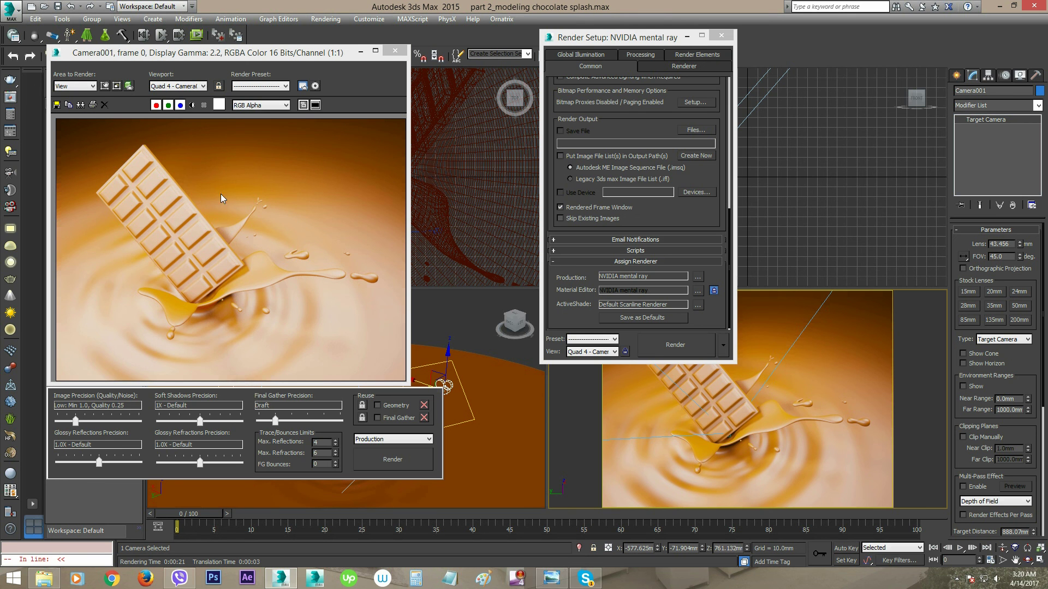
{"action": "left_click", "coordinate": [302, 320]}
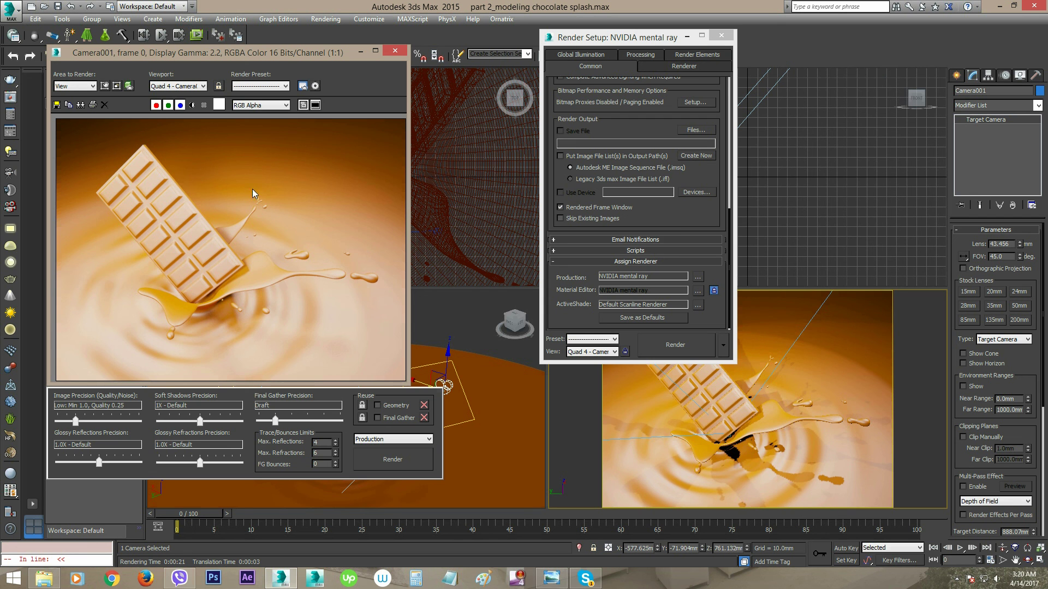
{"action": "left_click_drag", "start_coordinate": [326, 56], "coordinate": [696, 116]}
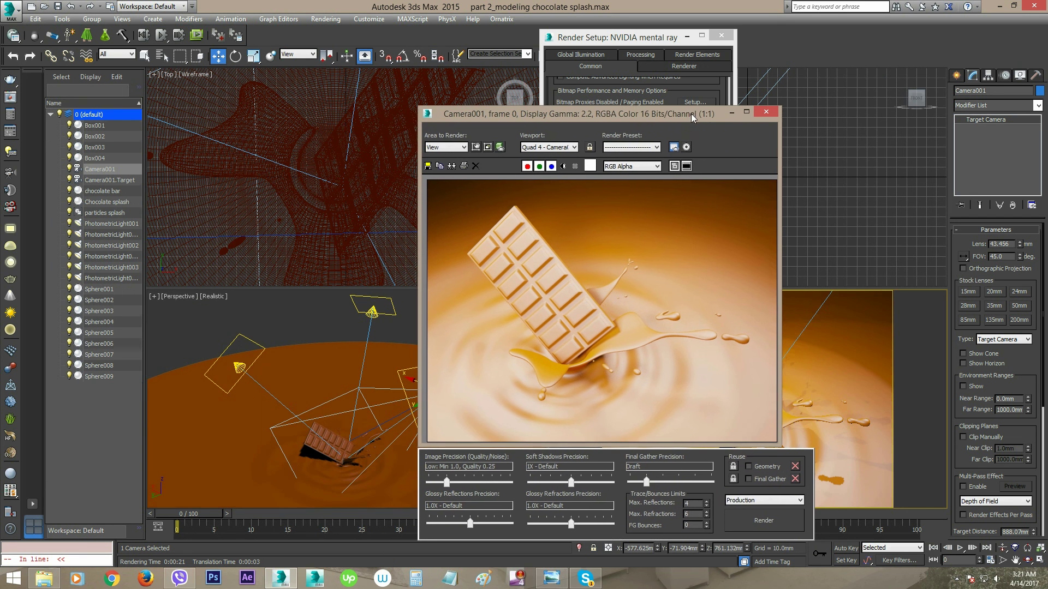
Reframe the lights in the perspective viewport and move the rendered frame away from the render setup
{"action": "mouse_move", "coordinate": [346, 412]}
{"action": "middle_mouse_down"}
{"action": "mouse_move", "coordinate": [292, 396]}
{"action": "mouse_move", "coordinate": [360, 425]}
{"action": "middle_mouse_up"}
{"action": "scroll", "coordinate": [333, 413], "scroll_direction": "down", "scroll_amount": 2}
{"action": "key", "text": "w"}
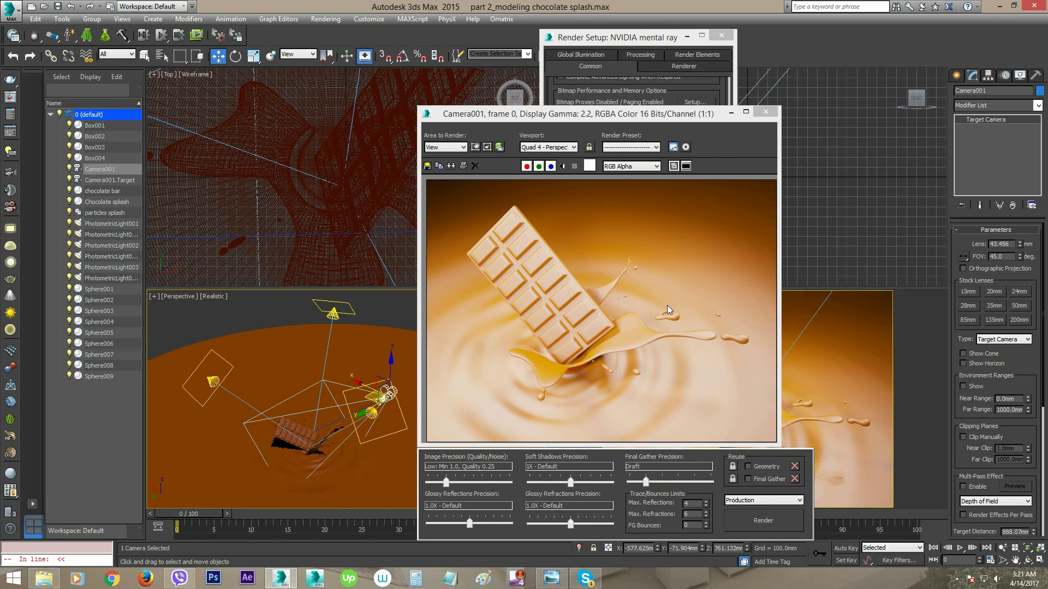
{"action": "left_click_drag", "start_coordinate": [611, 118], "coordinate": [348, 83]}
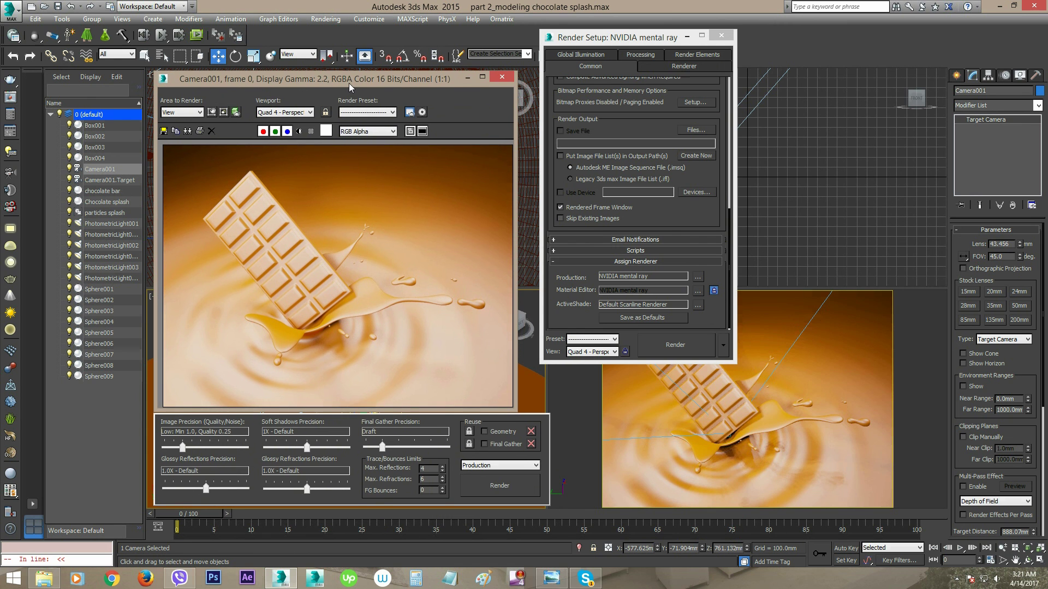